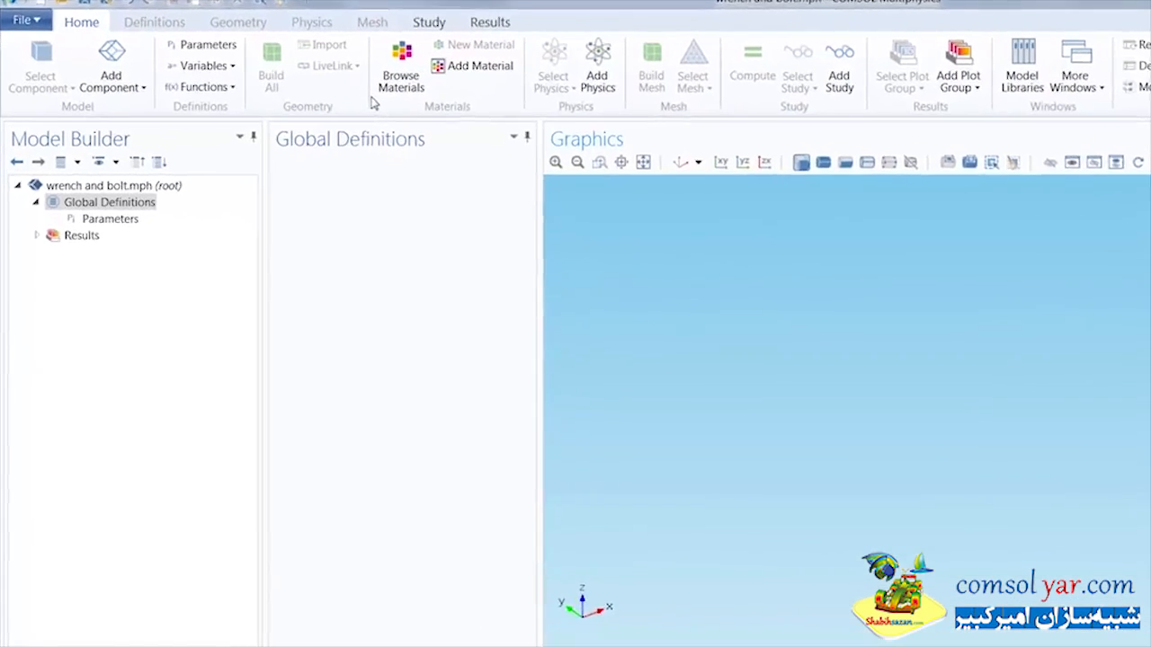
# Step: Add a 3D component to the model
pyautogui.click(129, 72)
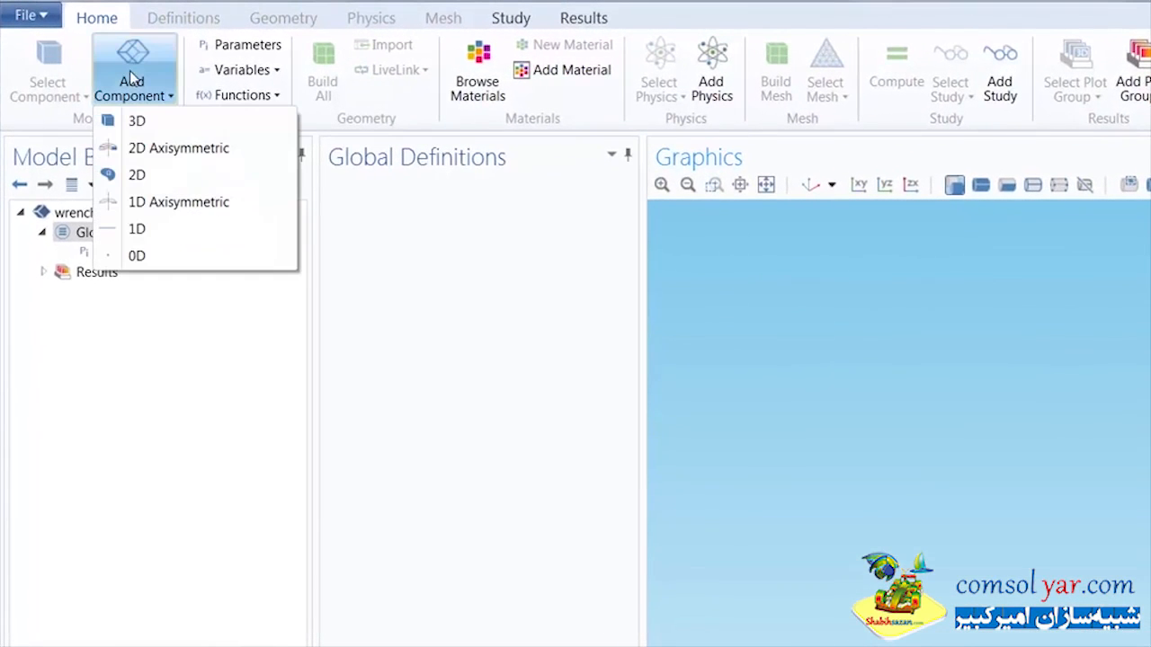
pyautogui.click(140, 123)
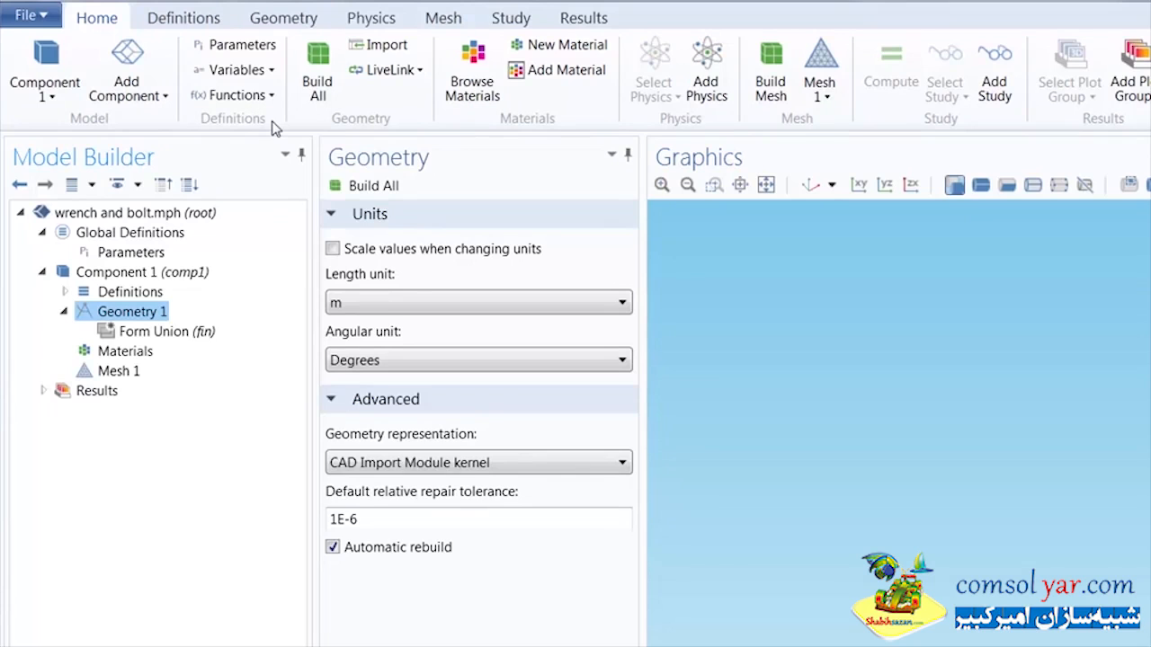
# Step: Examine the global parameters with their expressions, values and descriptions in the expanded table
pyautogui.click(239, 44)
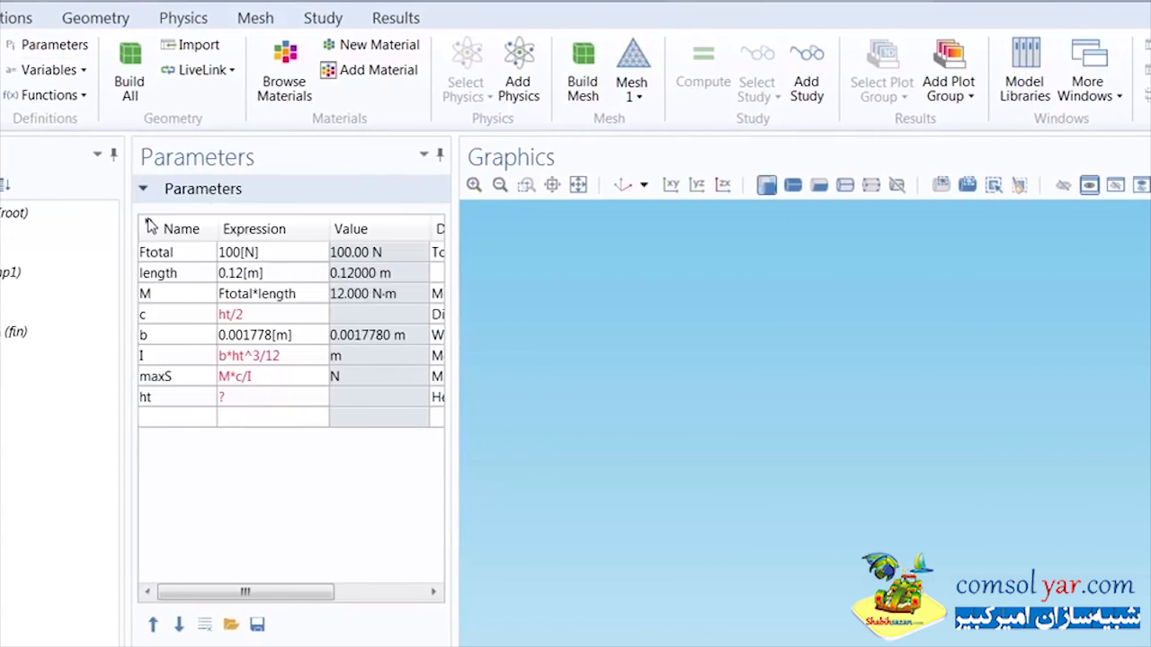
pyautogui.click(150, 225)
pyautogui.moveTo(816, 229); pyautogui.dragTo(389, 274)
pyautogui.moveTo(926, 227); pyautogui.dragTo(562, 282)
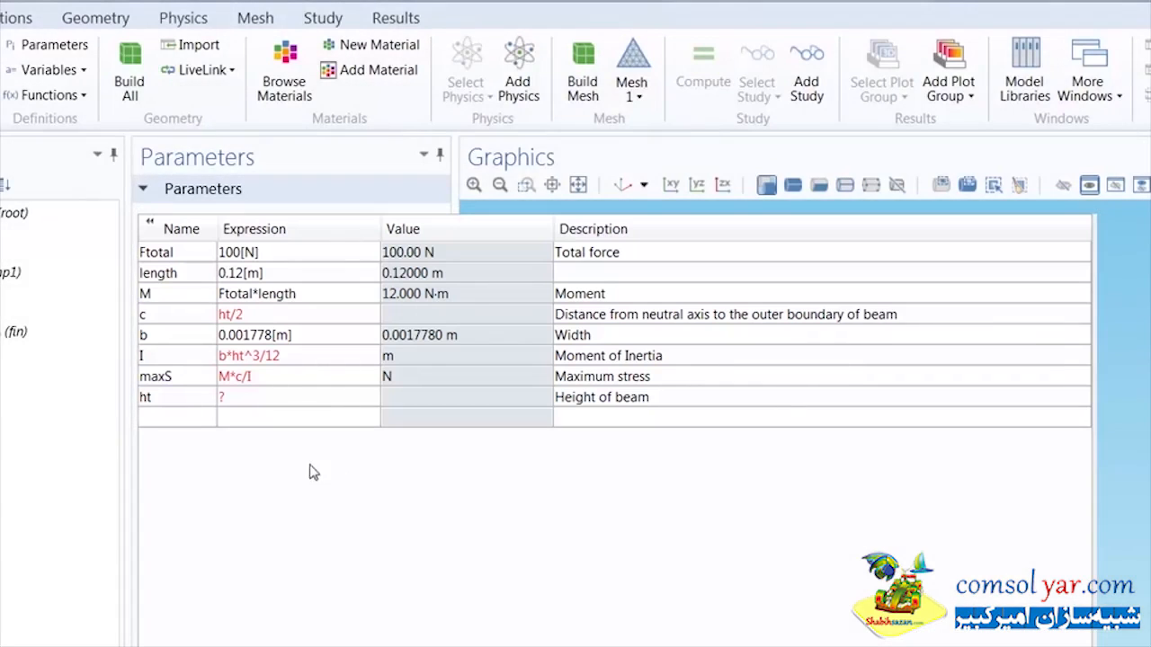
pyautogui.click(149, 223)
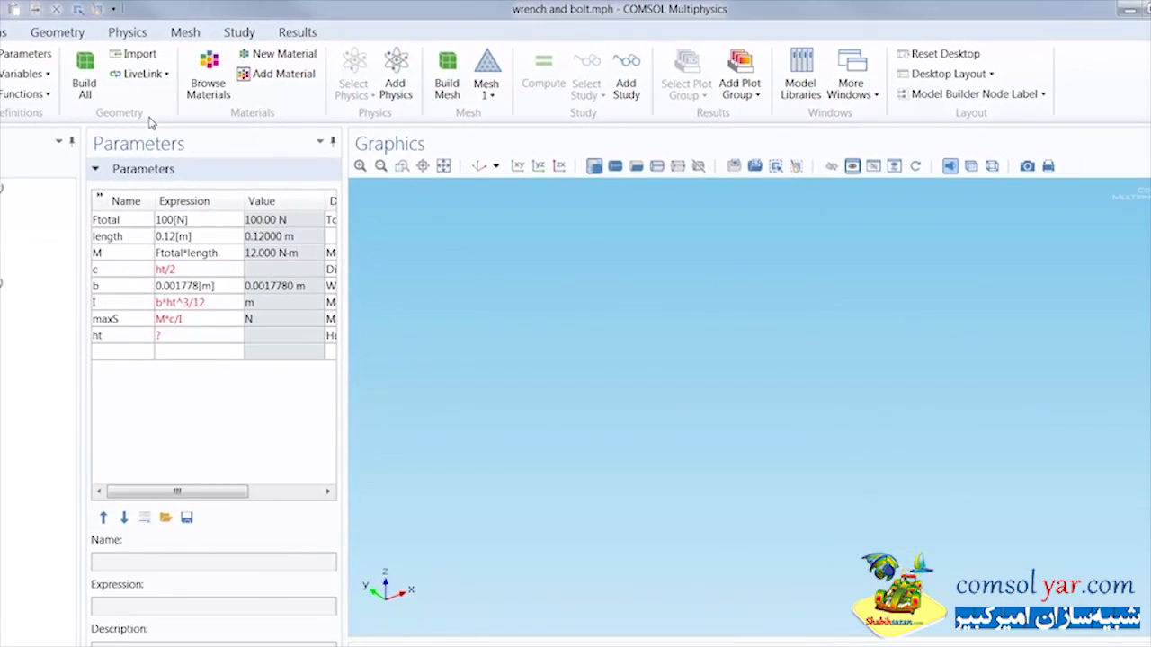
# Step: Import the geometry from the COMSOL Multiphysics file "wrench and bolt.mphbin" into the component
pyautogui.click(137, 54)
pyautogui.click(171, 239)
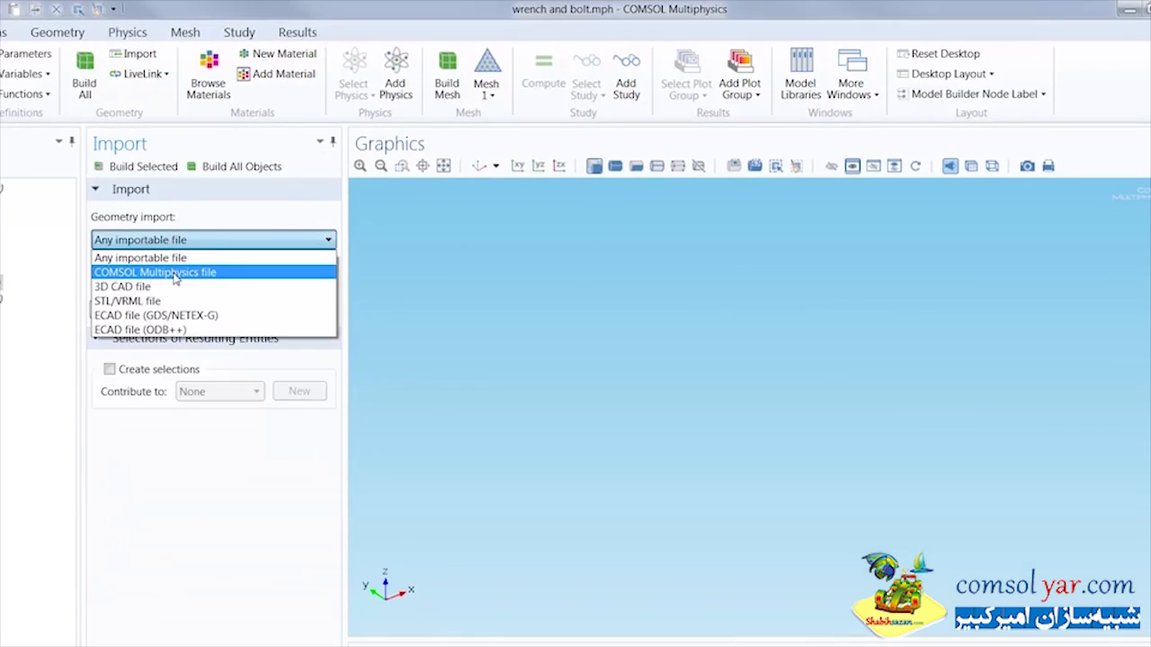
pyautogui.click(176, 269)
pyautogui.click(118, 311)
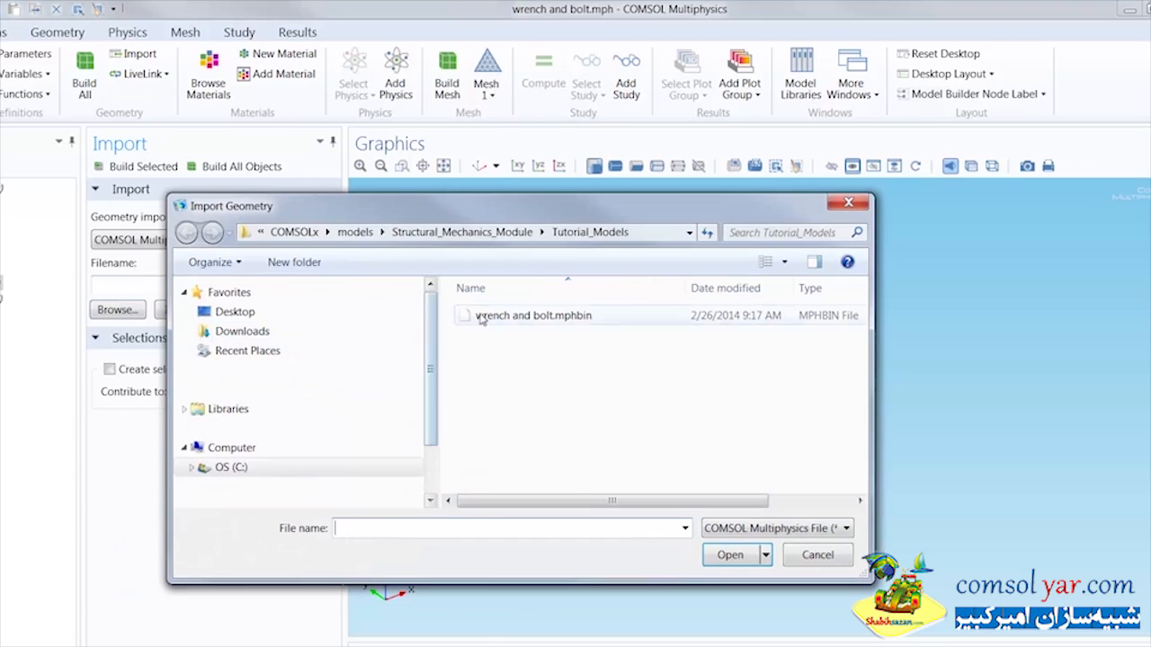
pyautogui.click(497, 315)
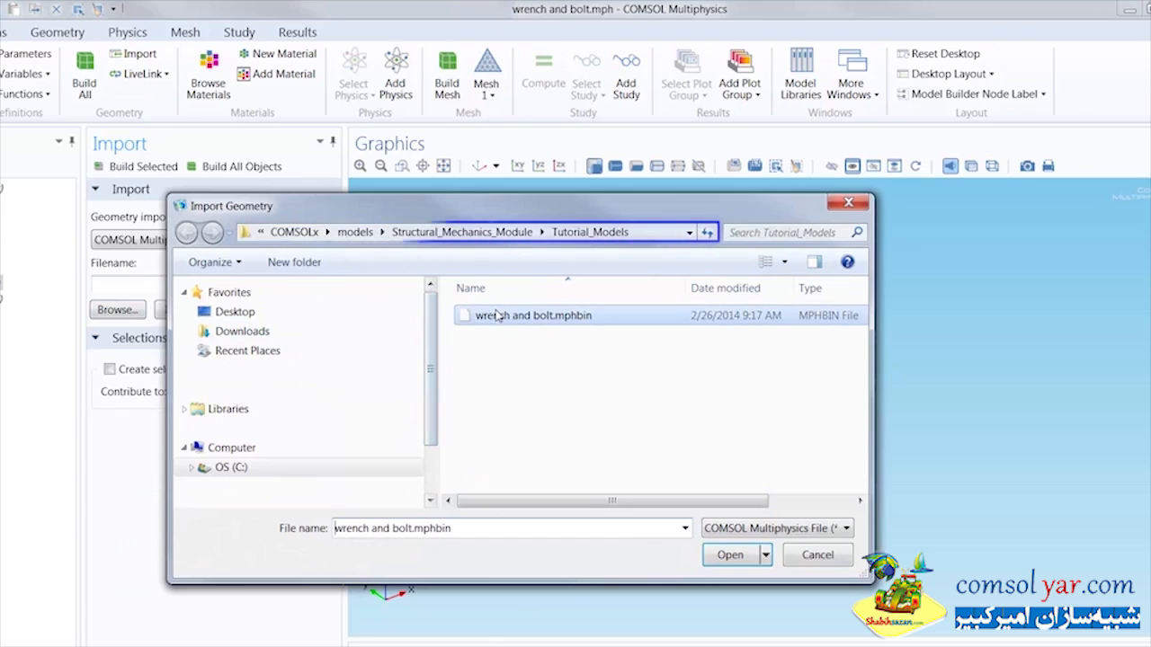
pyautogui.doubleClick(497, 316)
pyautogui.click(185, 313)
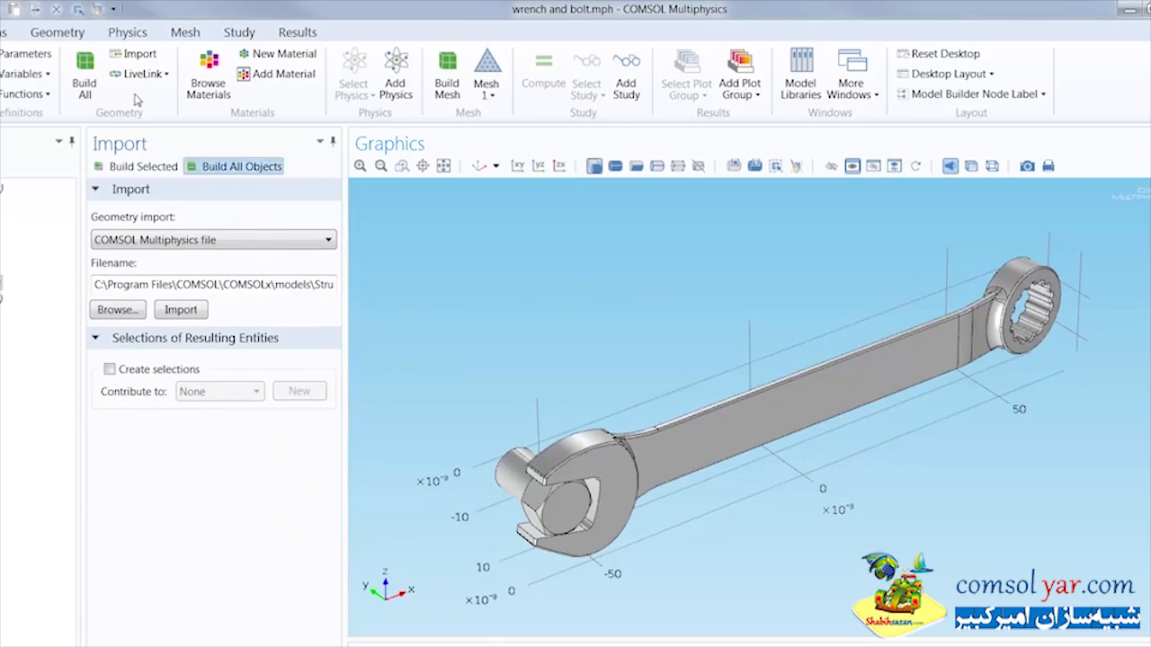
# Step: Measure the wrench handle's height between its upper and lower edge points near the ring end
pyautogui.click(79, 34)
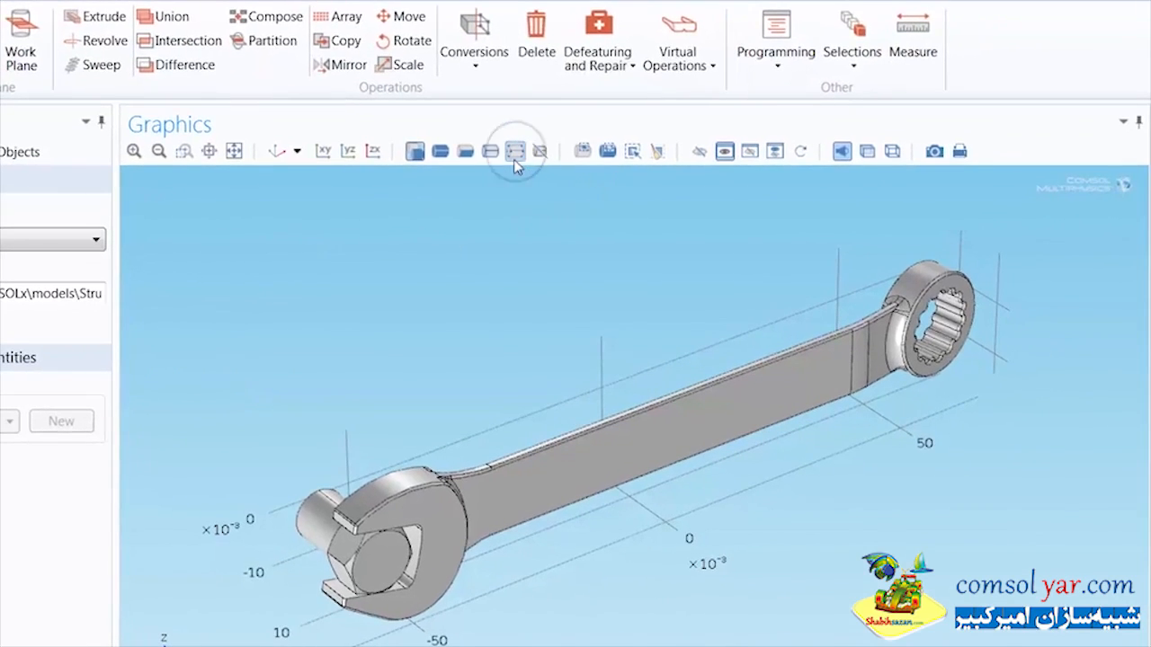
pyautogui.click(515, 160)
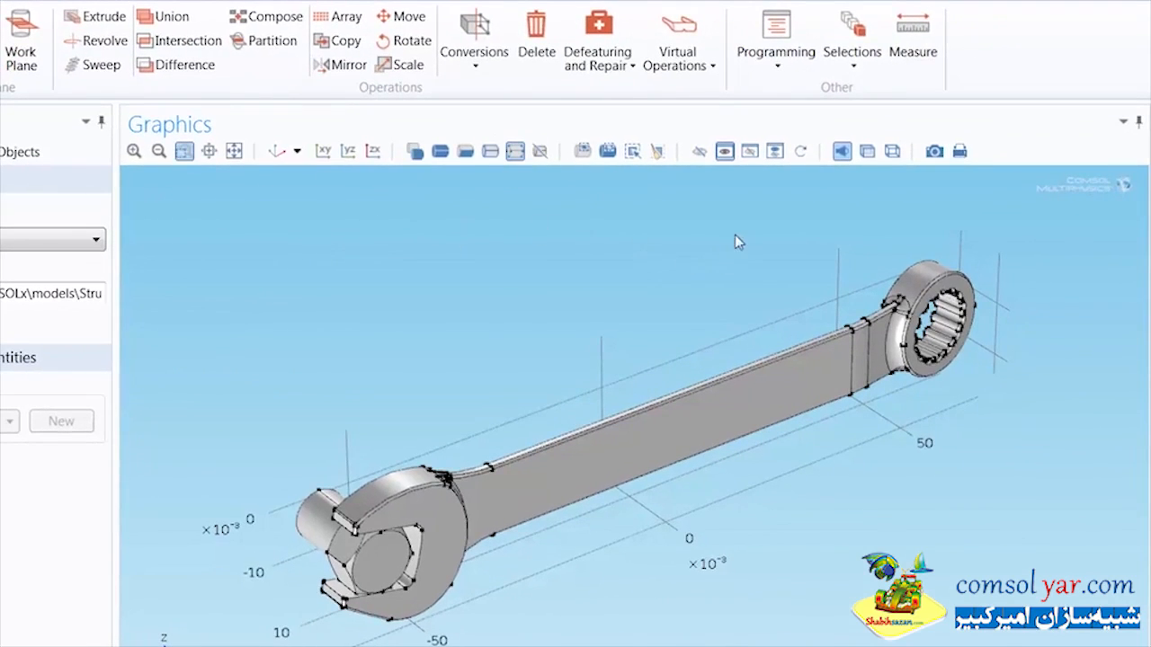
pyautogui.moveTo(745, 225); pyautogui.dragTo(1012, 442)
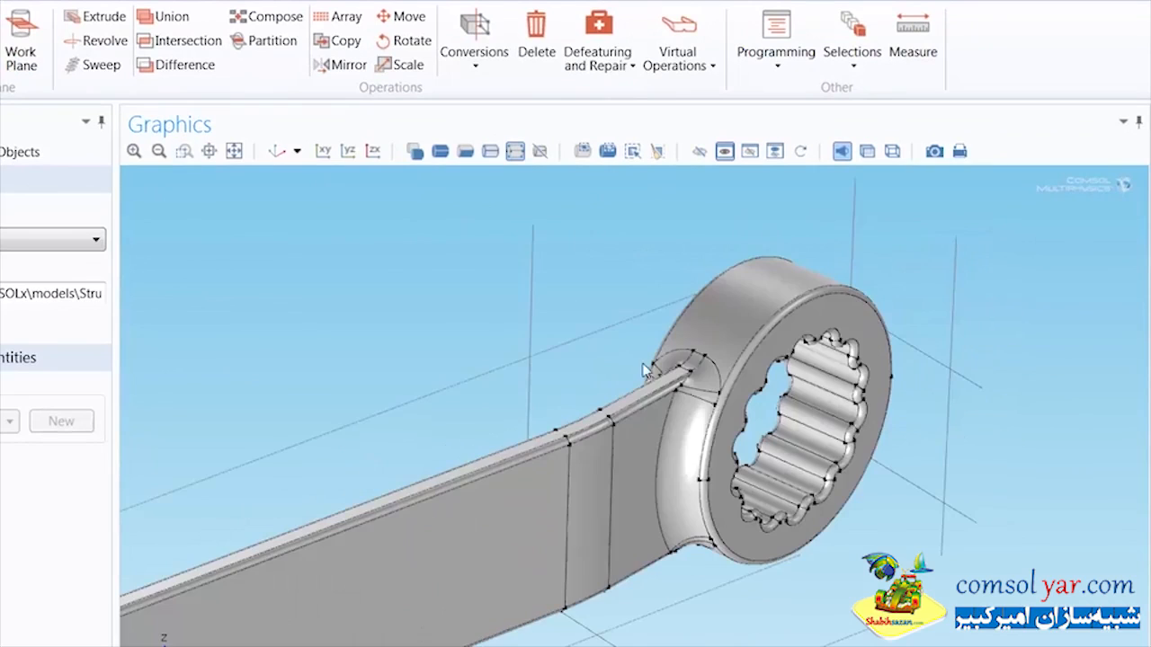
pyautogui.click(567, 436)
pyautogui.click(908, 55)
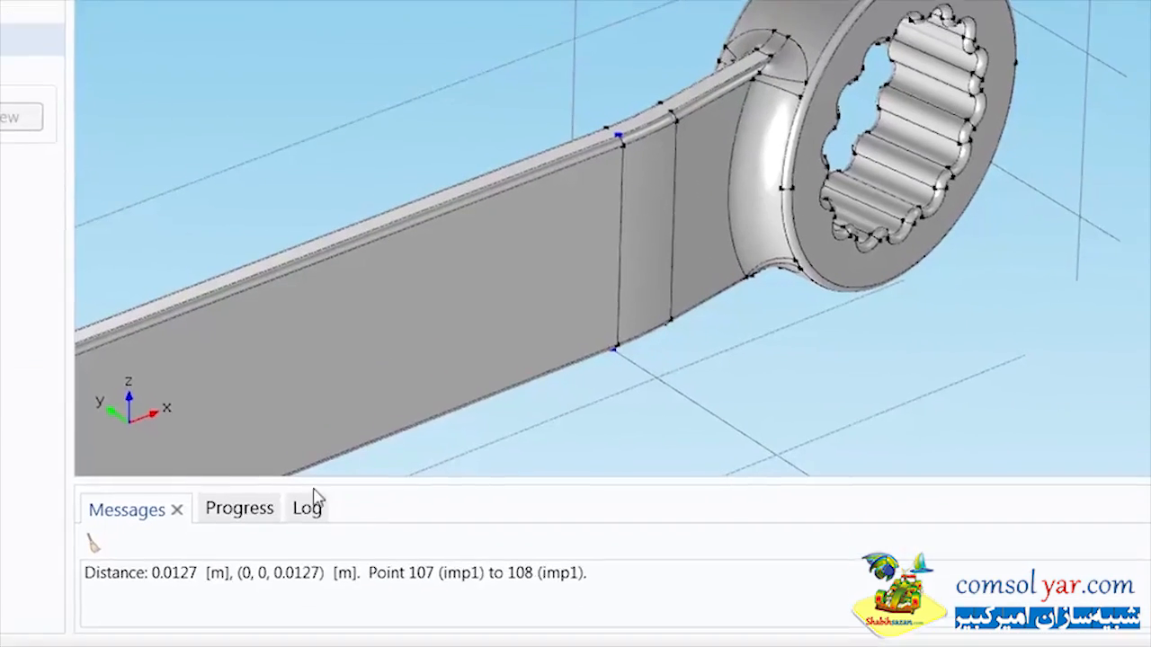
# Step: Copy the measured distance 0.0127 [m] into the expression of parameter ht and check the computed maximum stress maxS
pyautogui.moveTo(155, 576); pyautogui.dragTo(234, 583)
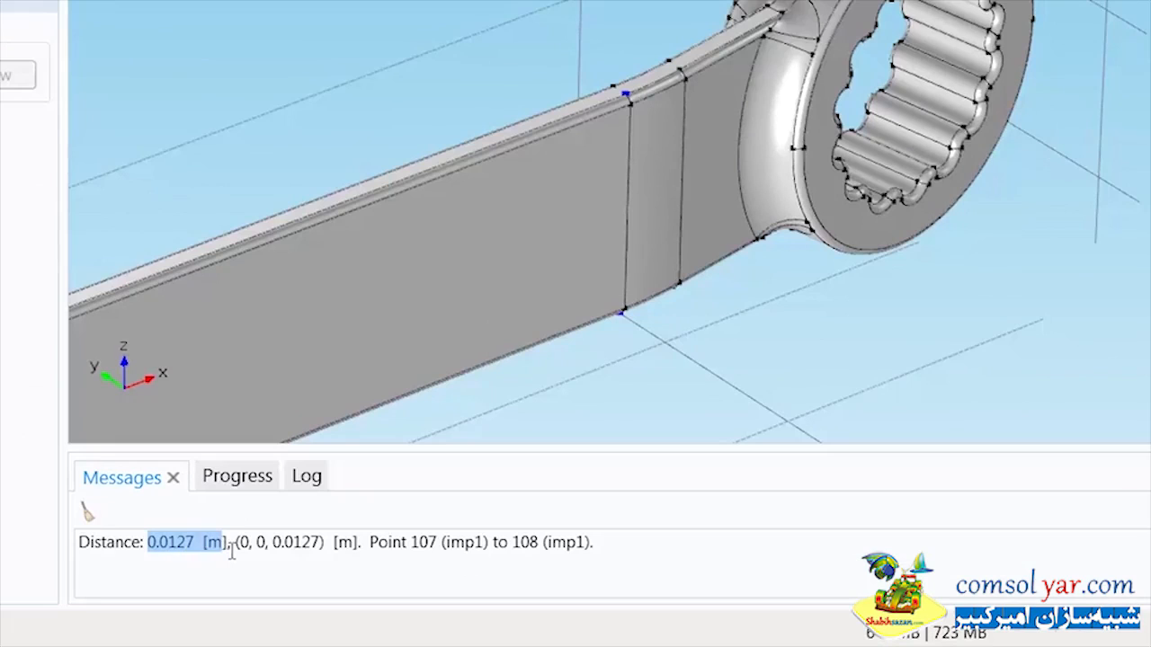
pyautogui.rightClick(219, 552)
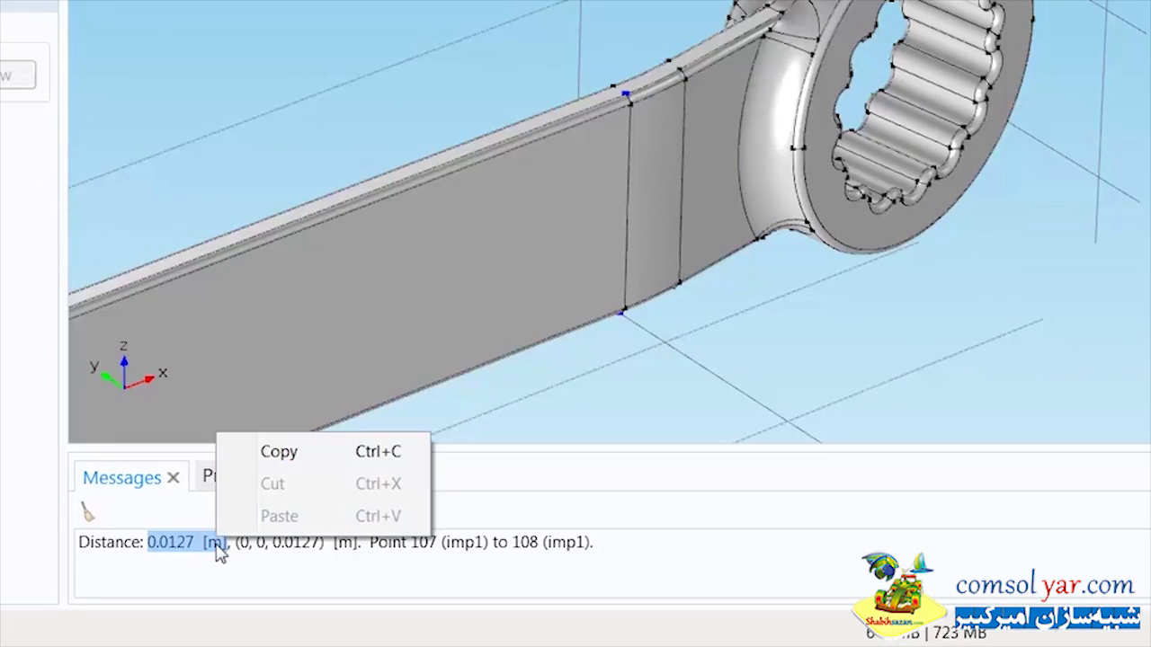
pyautogui.click(263, 452)
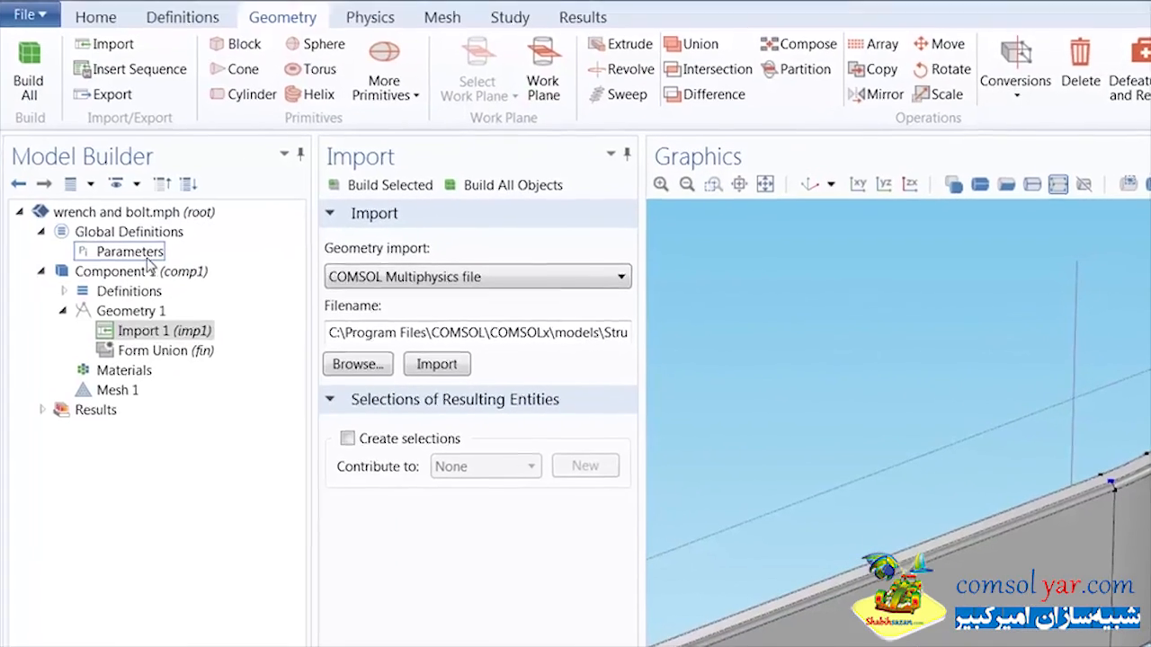
pyautogui.click(146, 256)
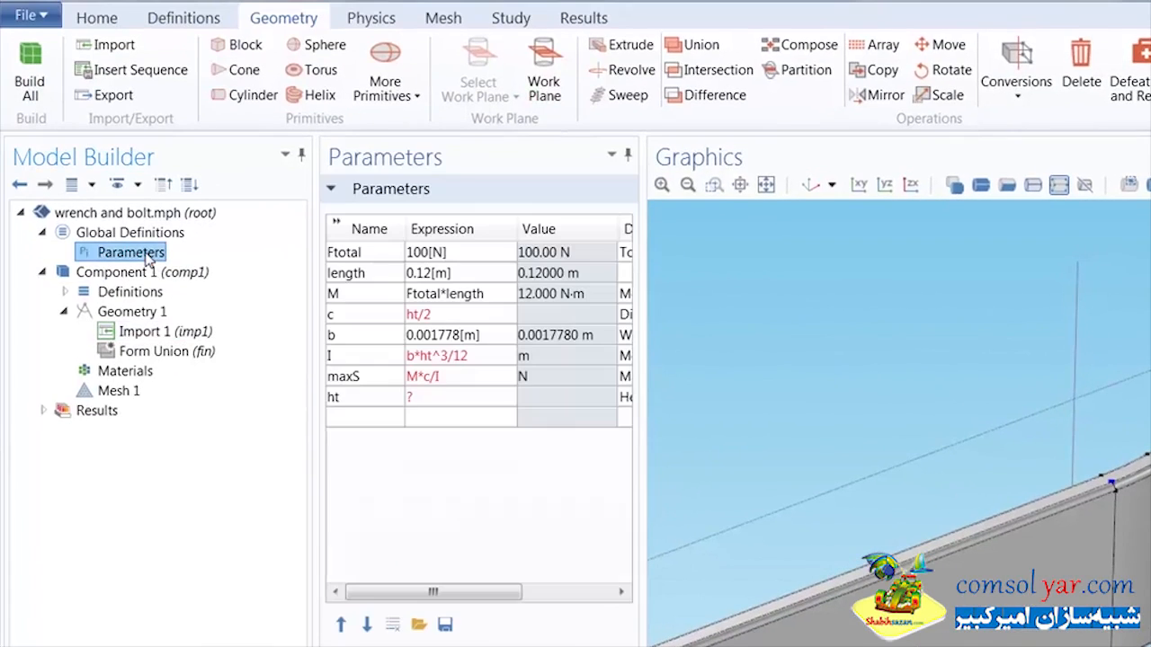
pyautogui.click(432, 399)
pyautogui.hotkey('ctrl', 'v')
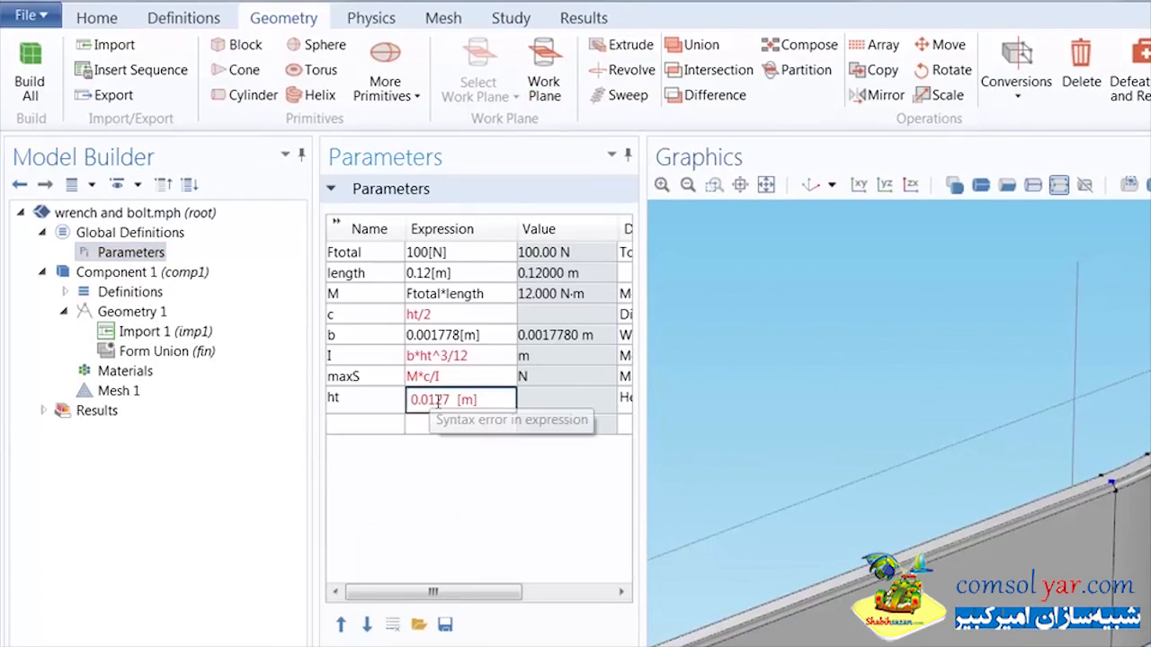
pyautogui.press('Return')
pyautogui.click(544, 376)
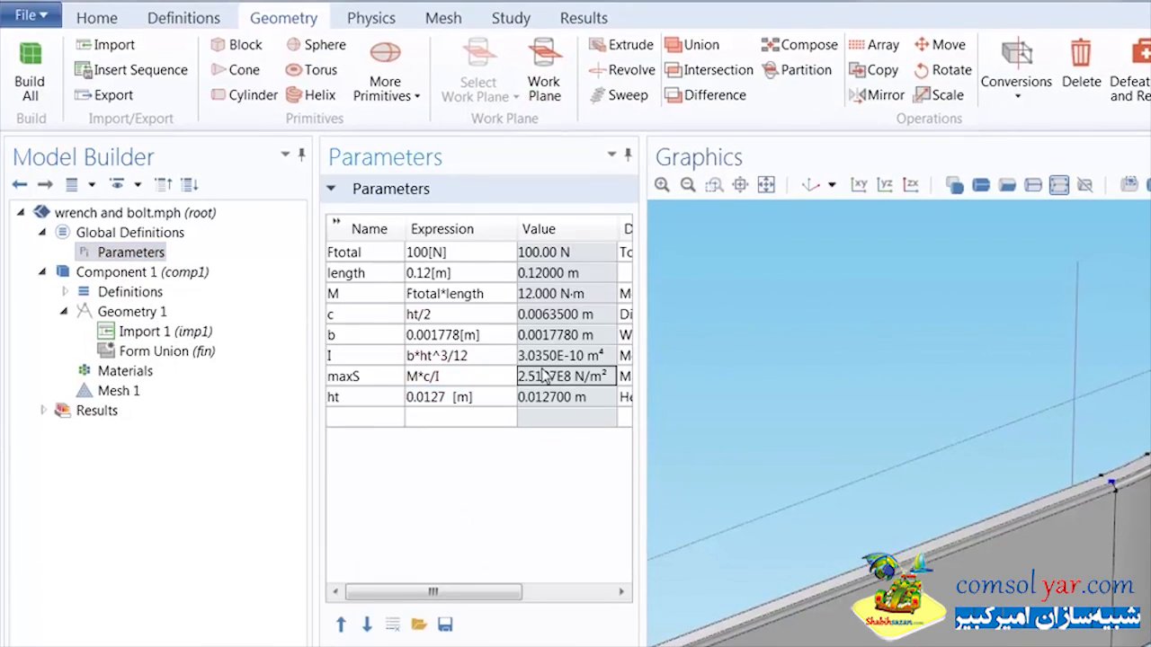
pyautogui.click(500, 491)
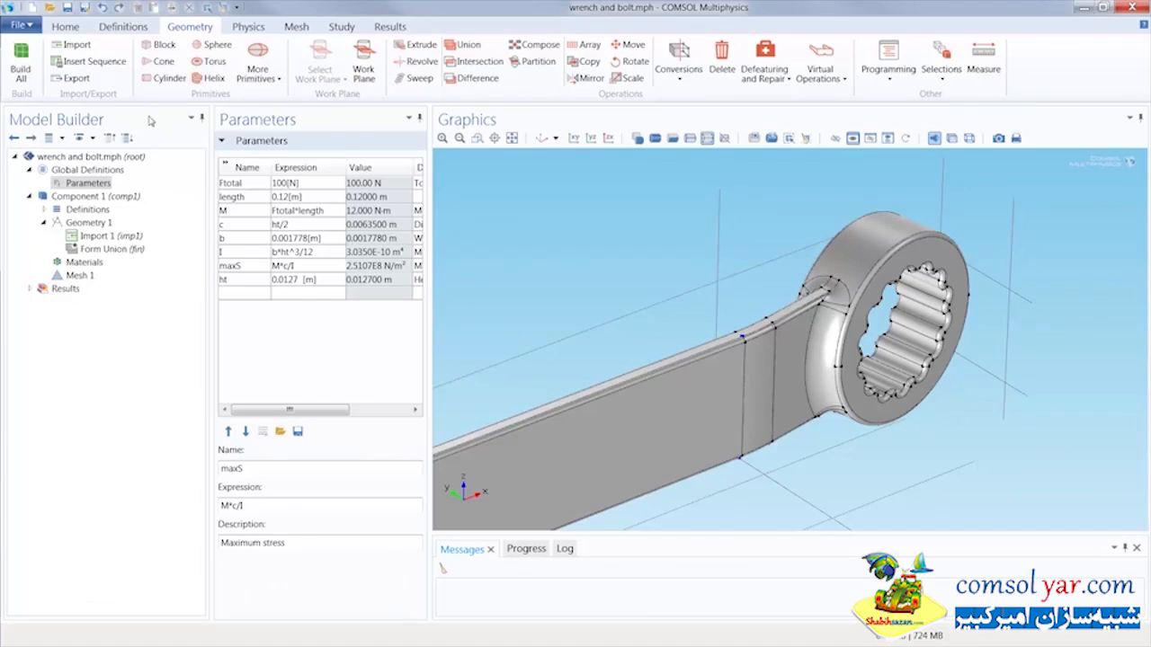
# Step: Add the built-in material Structural steel to the component
pyautogui.click(67, 27)
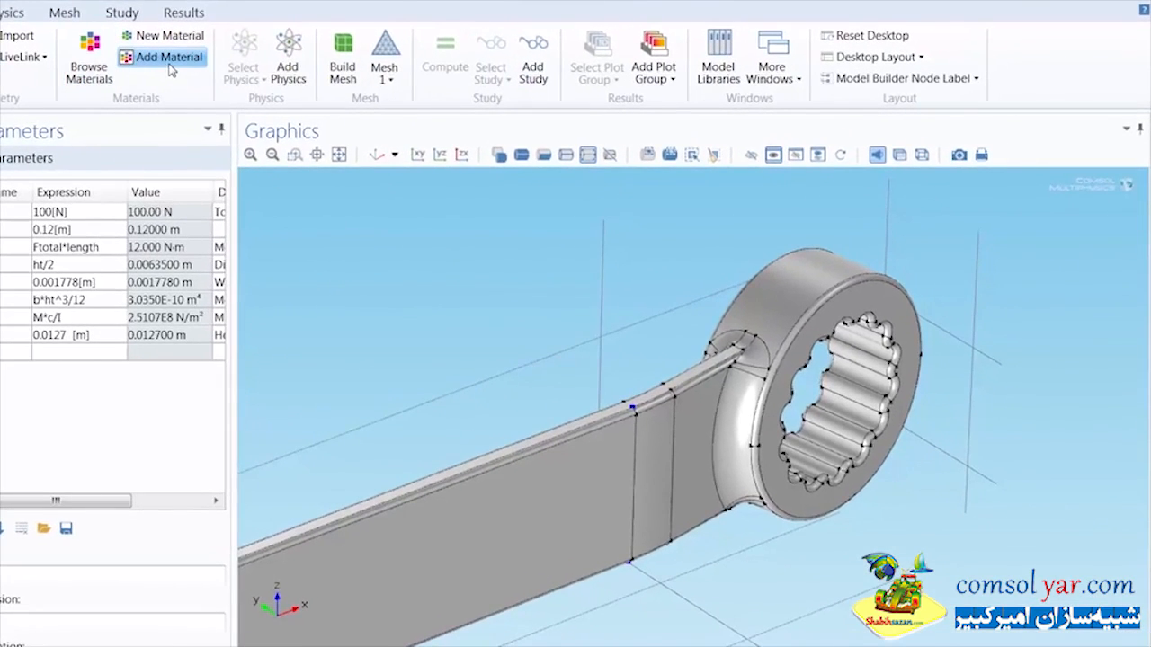
pyautogui.click(170, 64)
pyautogui.click(869, 239)
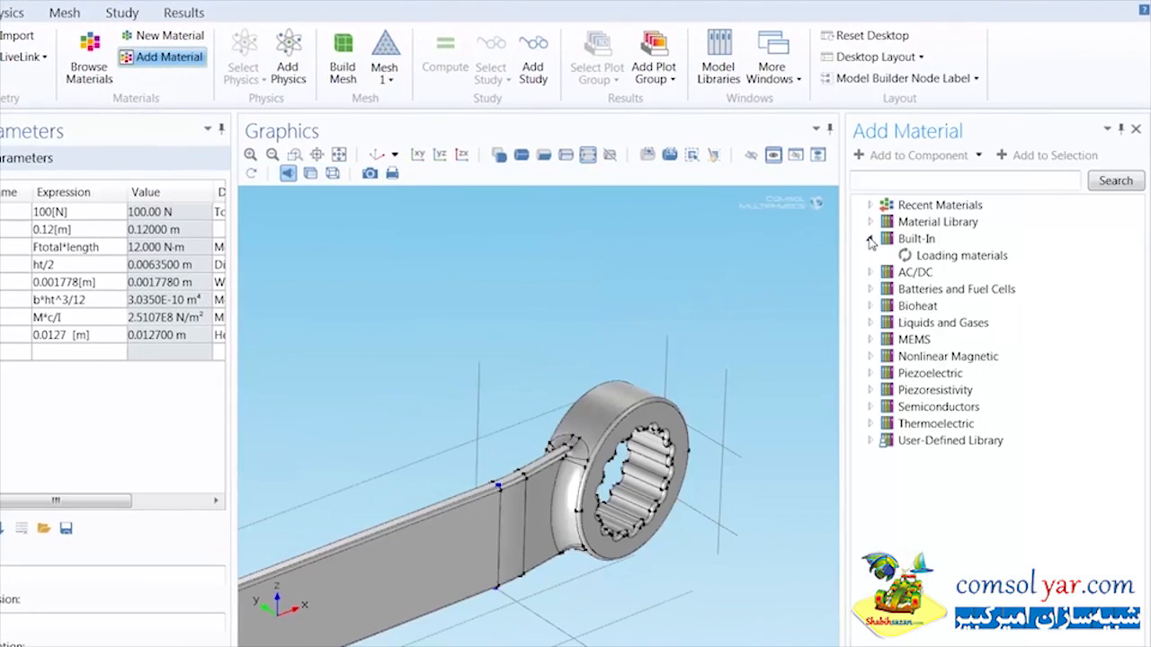
pyautogui.moveTo(1125, 303); pyautogui.dragTo(1135, 448)
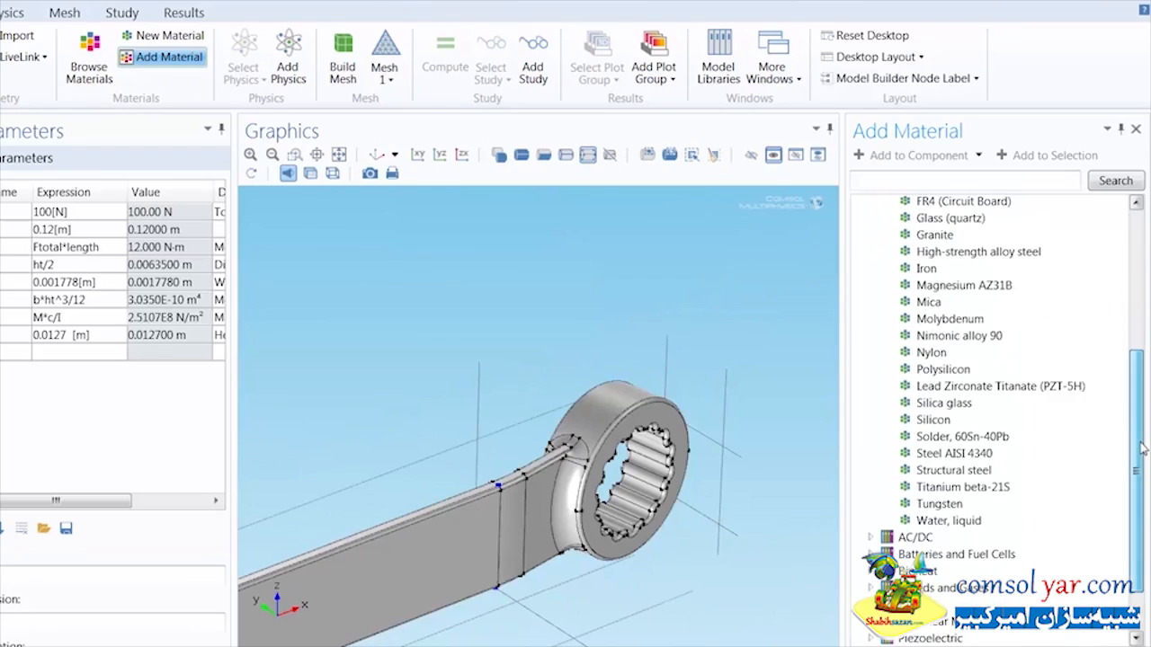
pyautogui.click(953, 471)
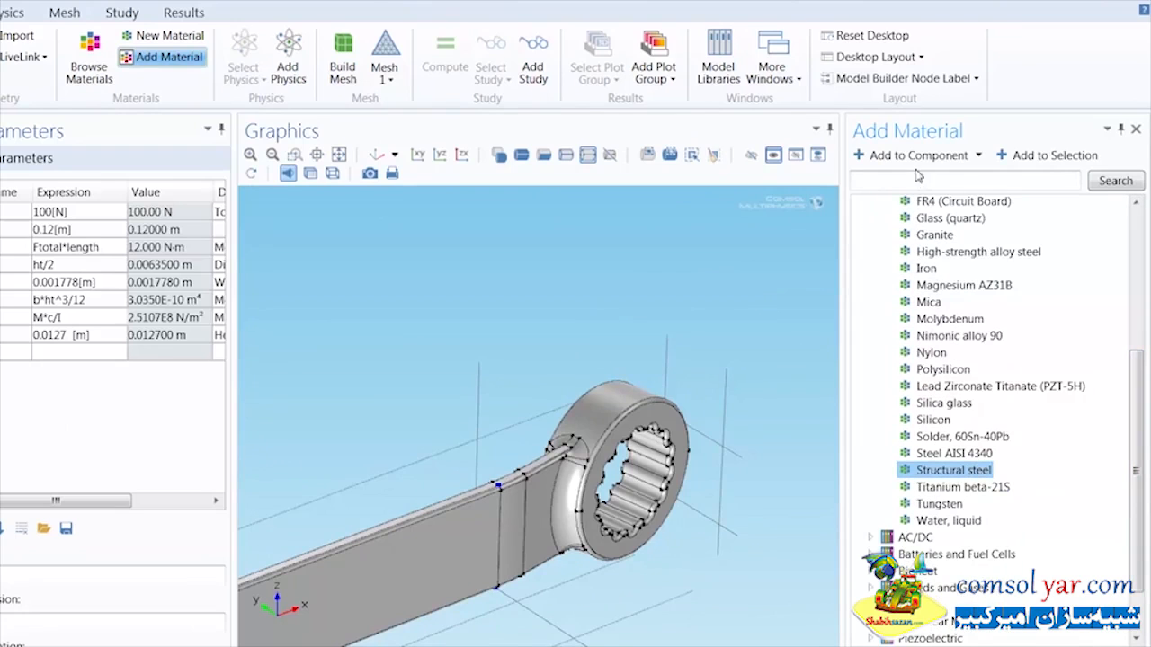
pyautogui.click(918, 163)
pyautogui.click(163, 56)
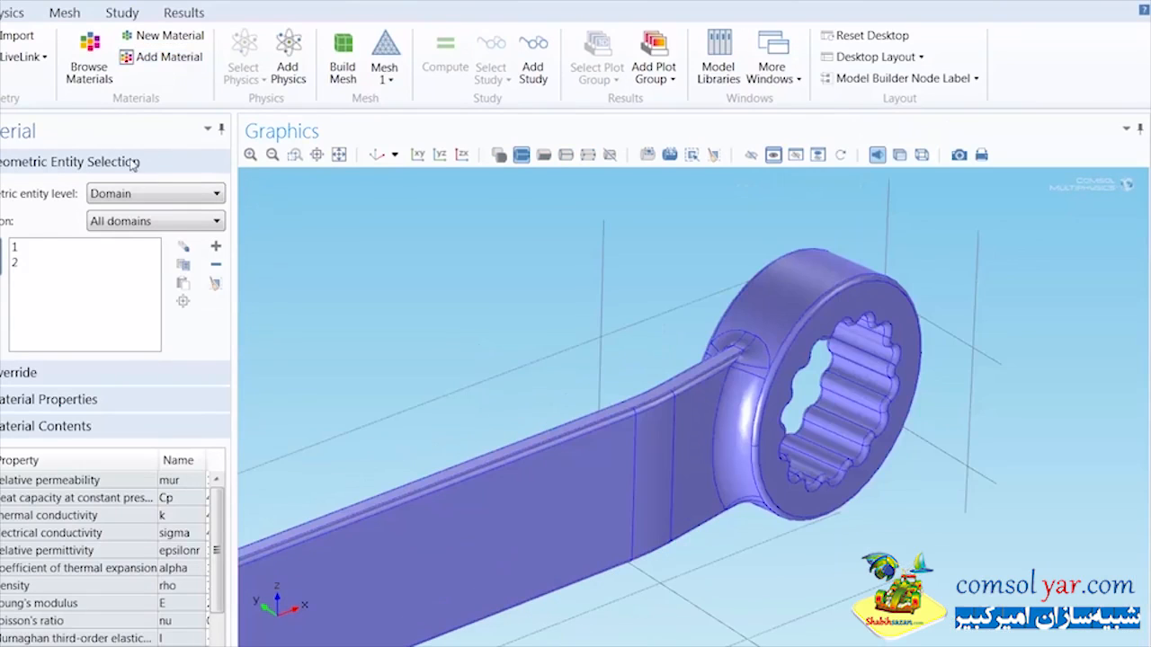
# Step: Check which parts of the geometry domains 1 and 2 in the material's selection refer to
pyautogui.click(377, 155)
pyautogui.click(52, 249)
pyautogui.click(50, 263)
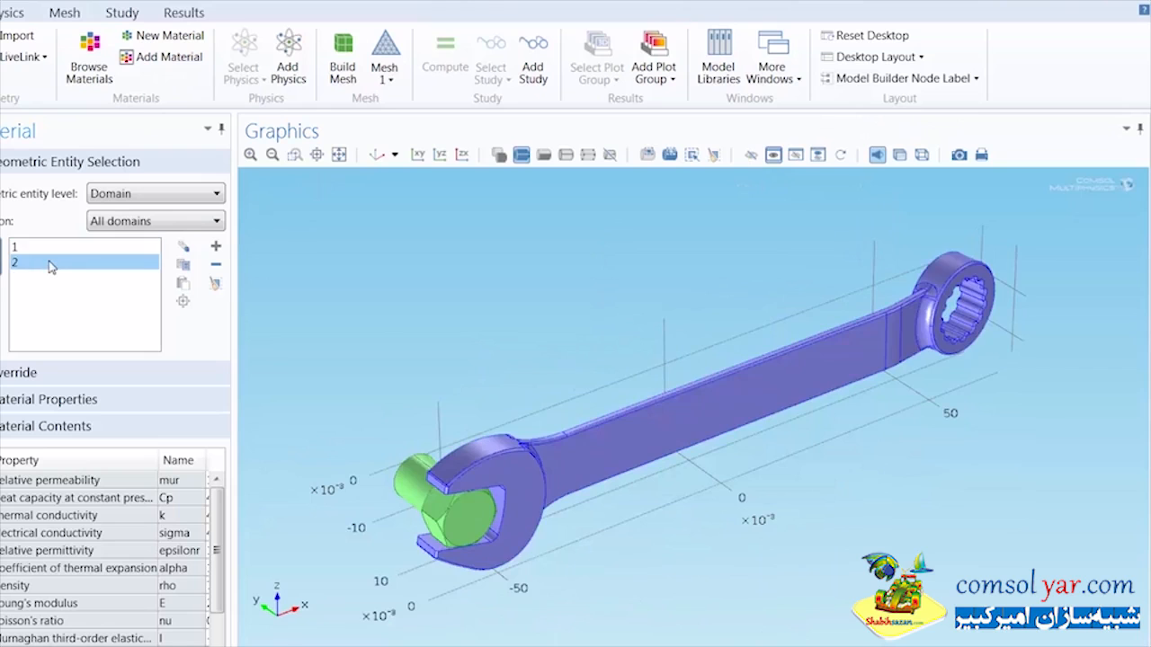
pyautogui.keyDown('ctrl'); pyautogui.click(51, 266); pyautogui.keyUp('ctrl')
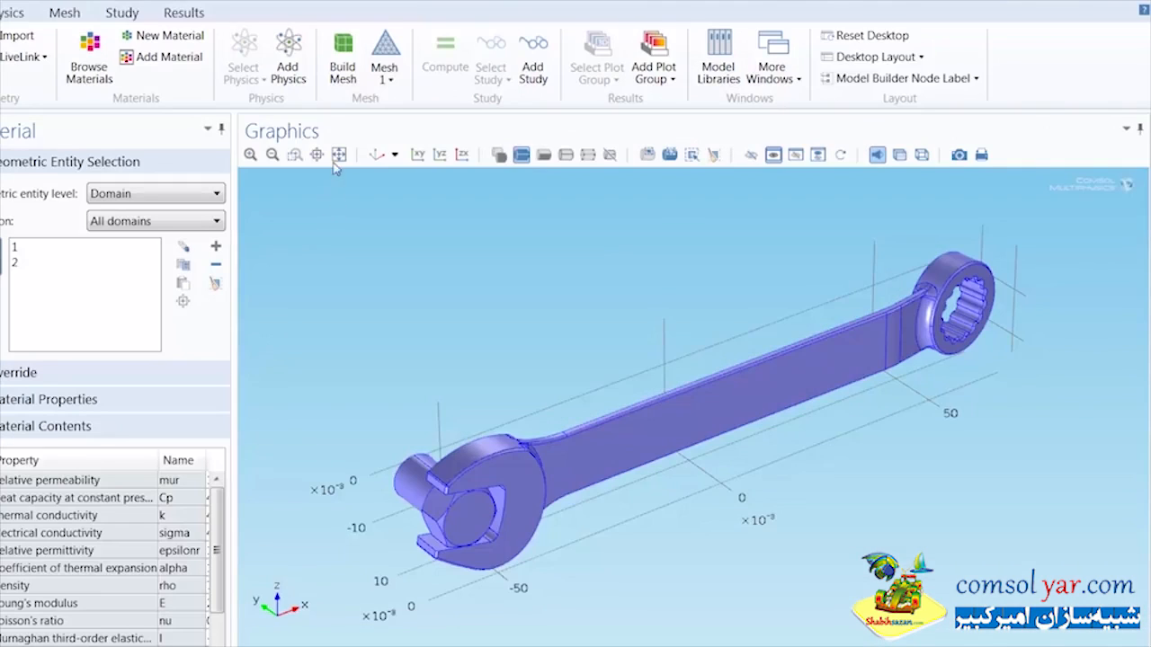
# Step: Add the Solid Mechanics interface from Structural Mechanics to the component
pyautogui.click(301, 79)
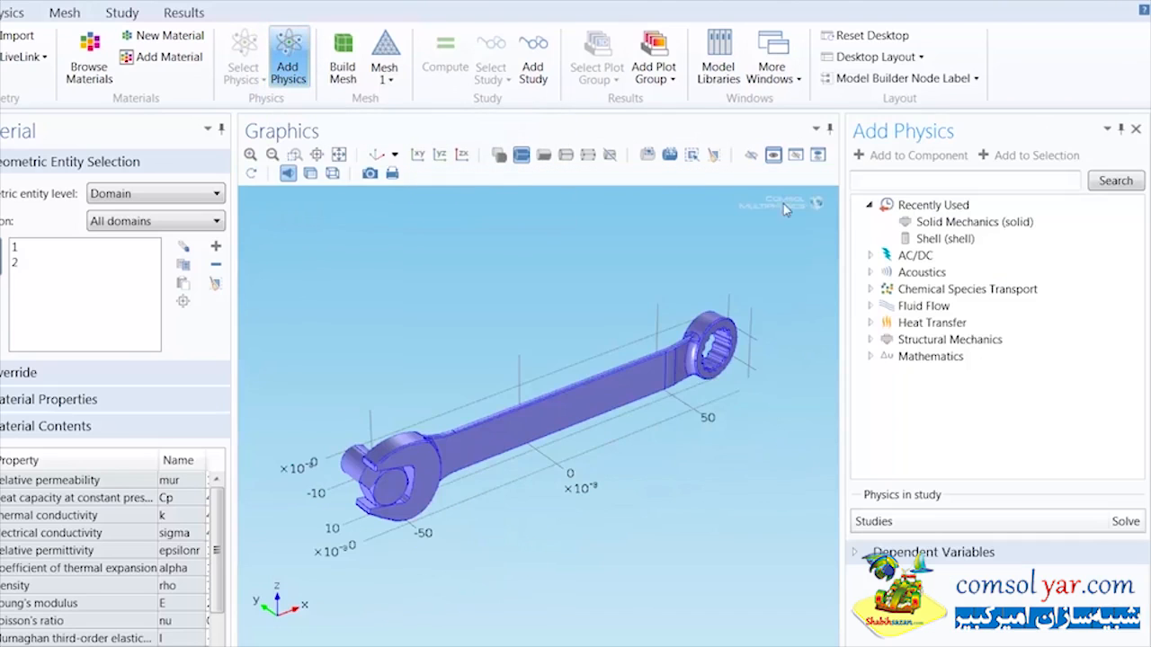
pyautogui.click(871, 339)
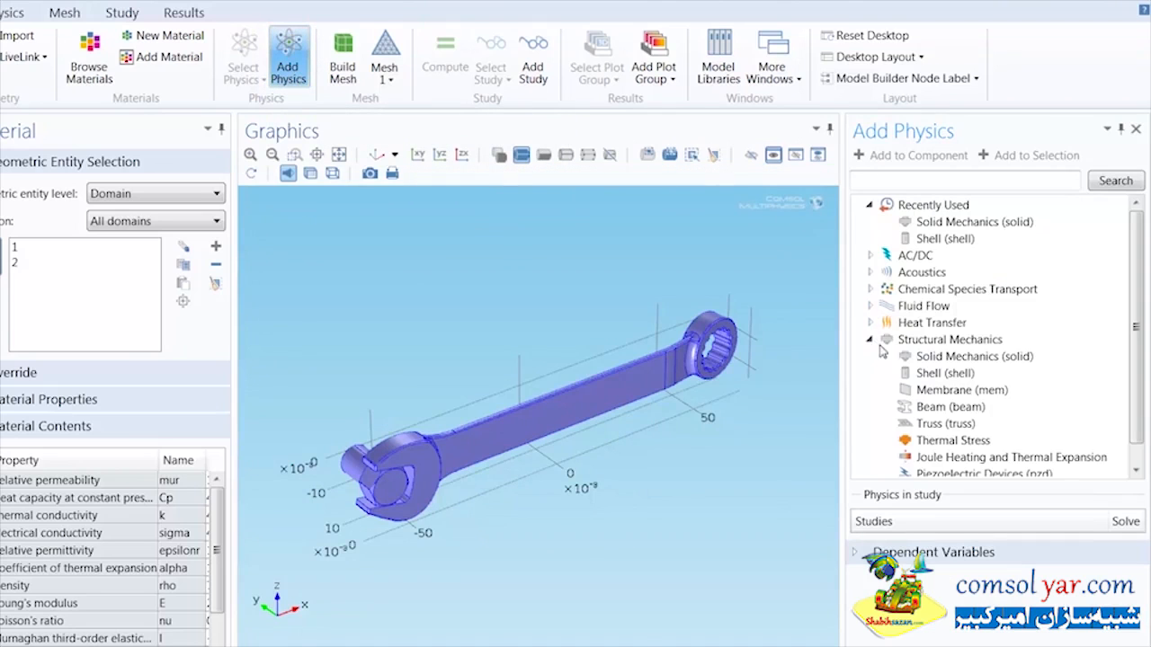
pyautogui.click(907, 357)
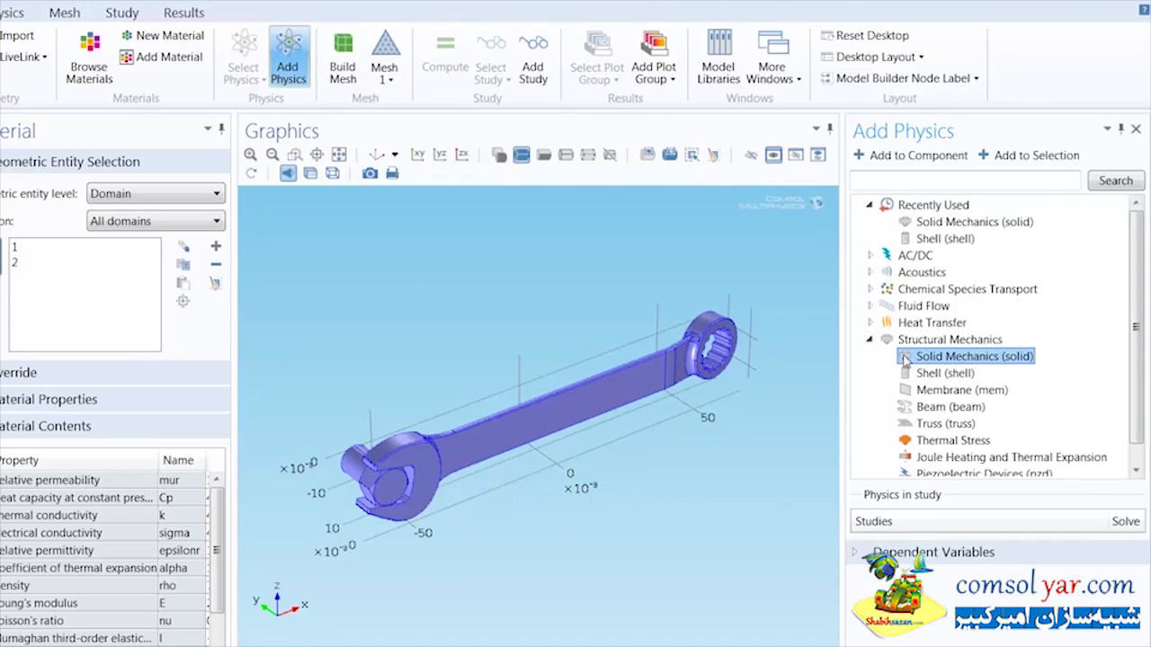
pyautogui.click(890, 160)
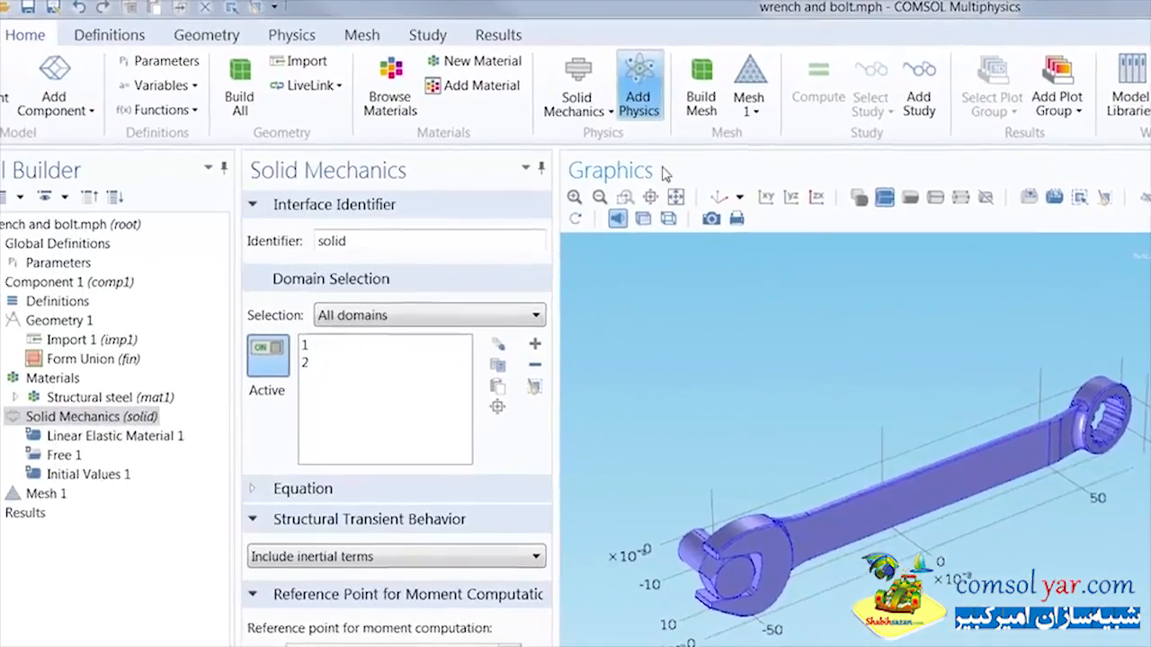
# Step: Add a Fixed Constraint boundary condition to the circular end face of the bolt shank
pyautogui.click(291, 34)
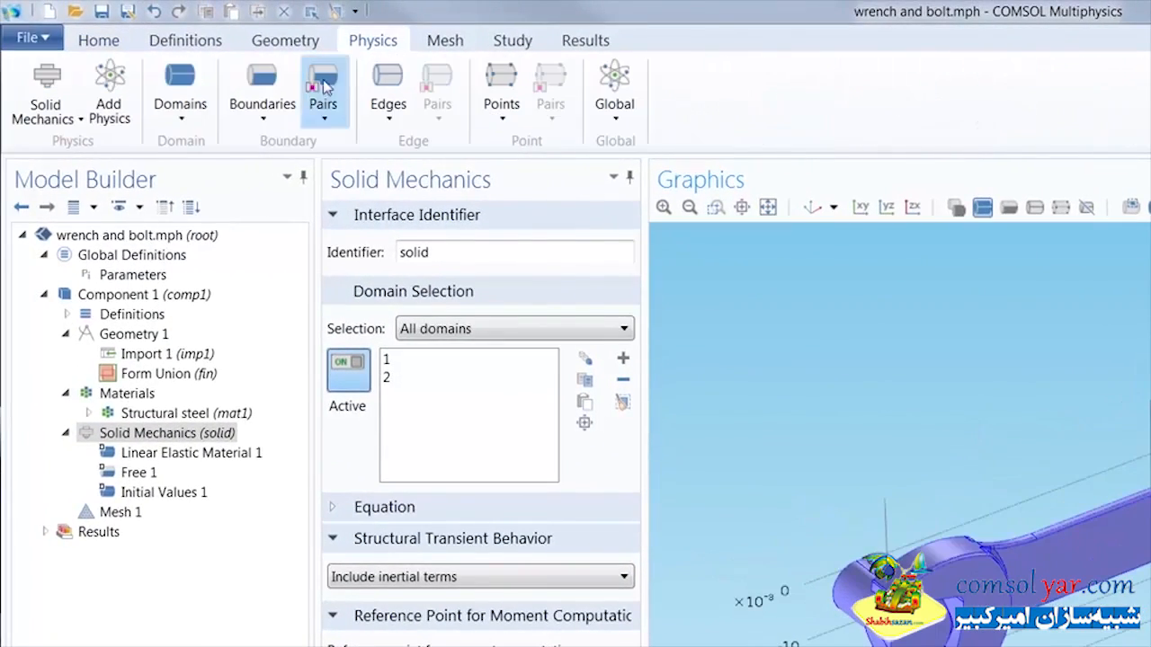
pyautogui.click(270, 103)
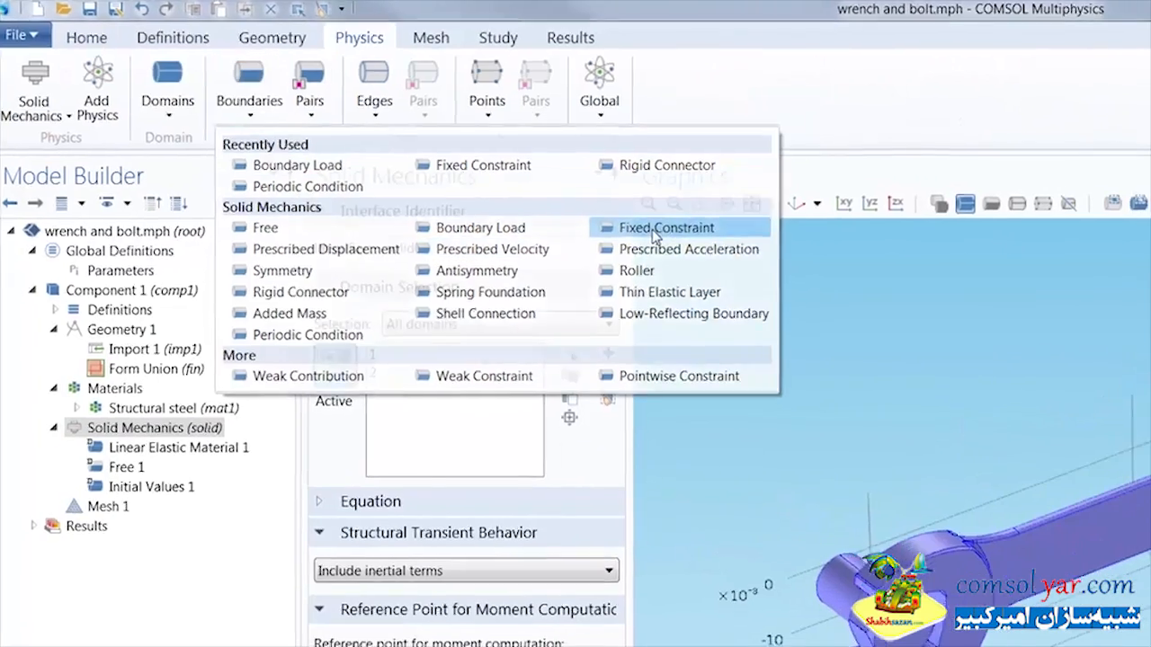
pyautogui.click(652, 231)
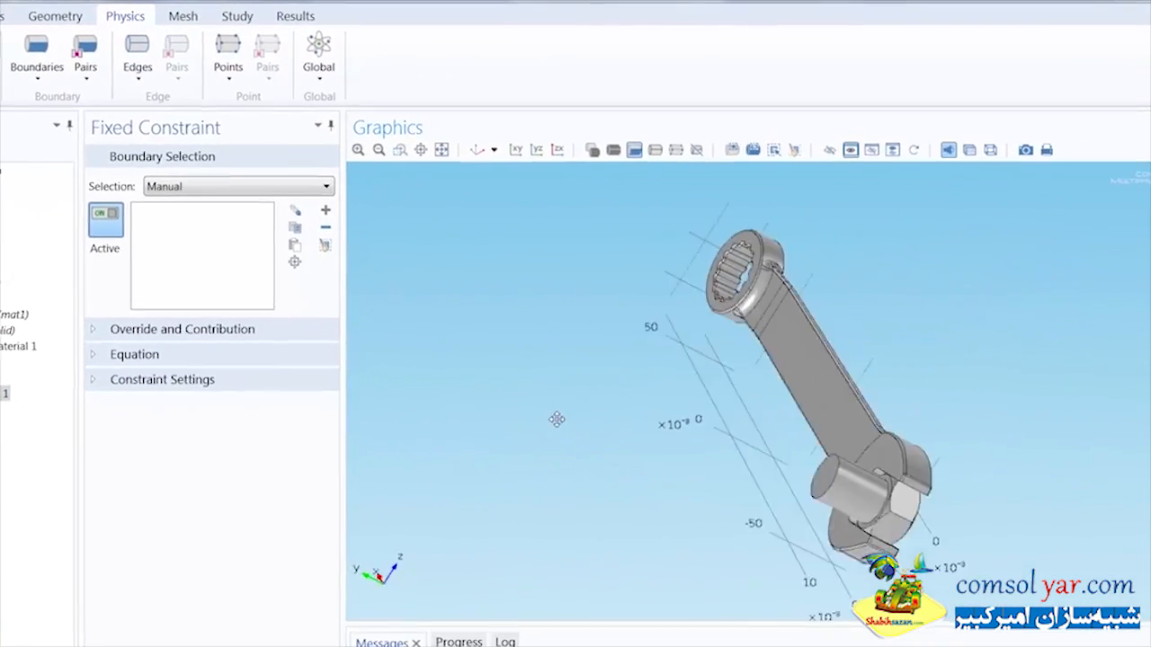
pyautogui.moveTo(557, 419); pyautogui.dragTo(646, 425)
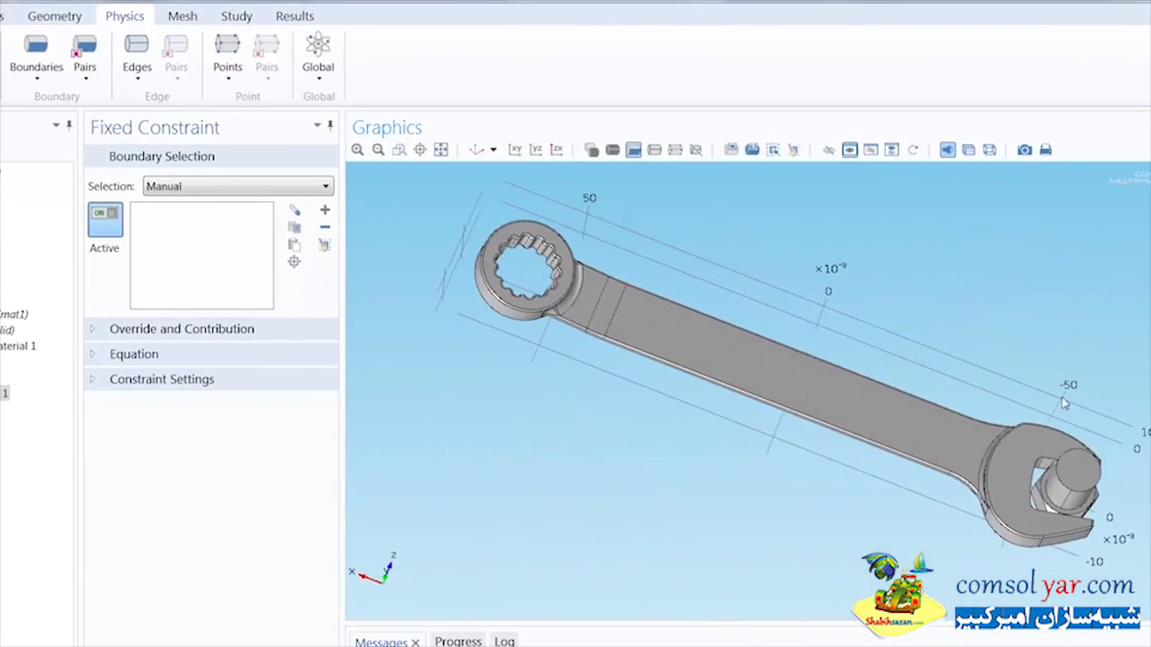
pyautogui.click(1081, 467)
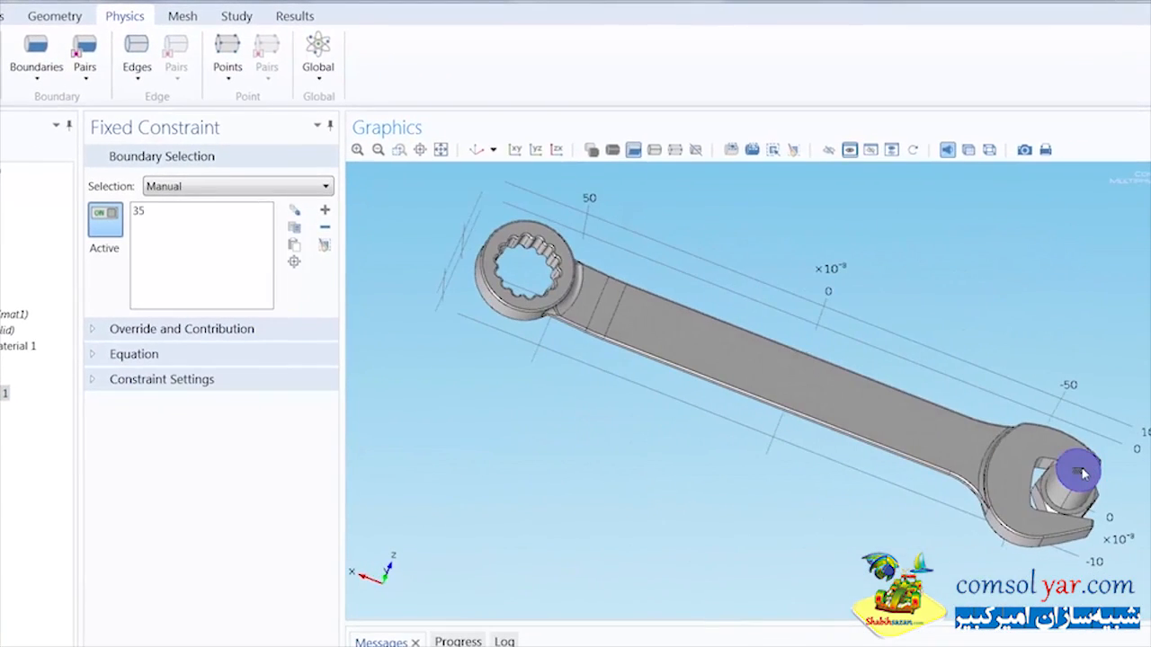
pyautogui.click(476, 150)
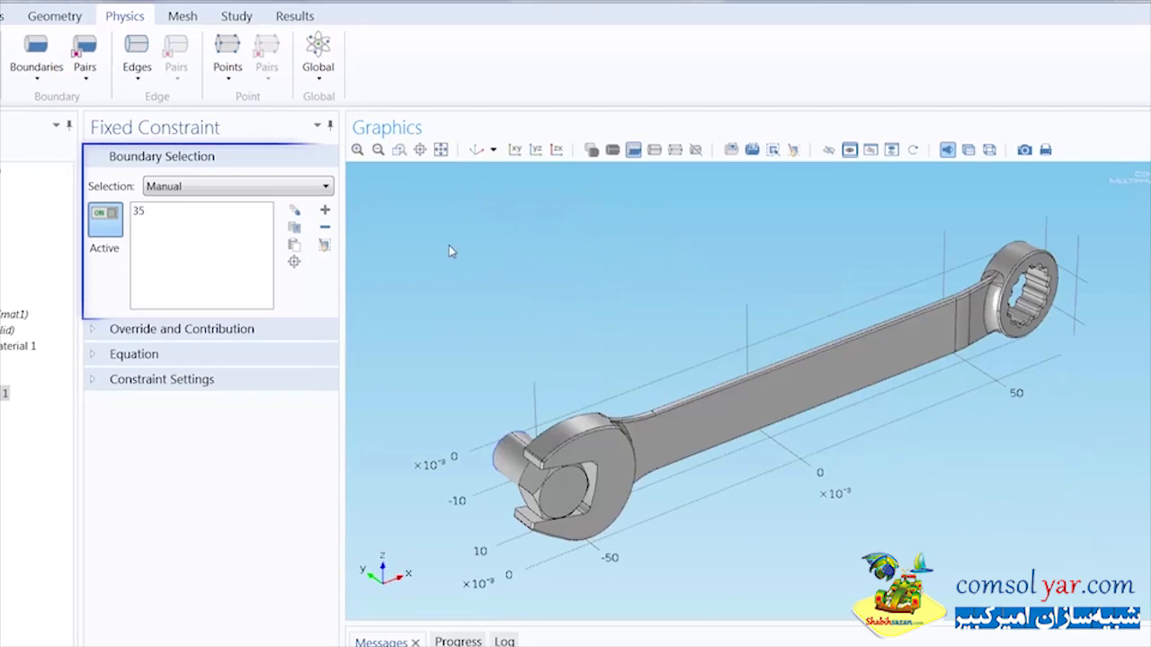
# Step: Add a Boundary Load condition and set its load type to Total force
pyautogui.click(37, 63)
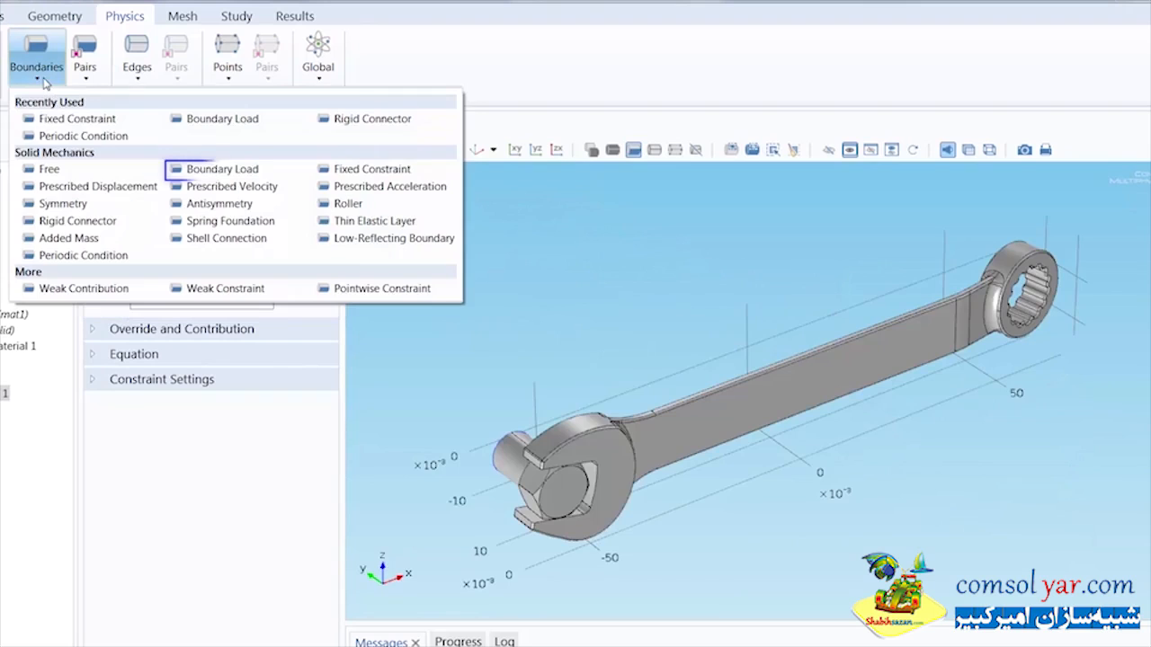
pyautogui.click(218, 168)
pyautogui.click(399, 149)
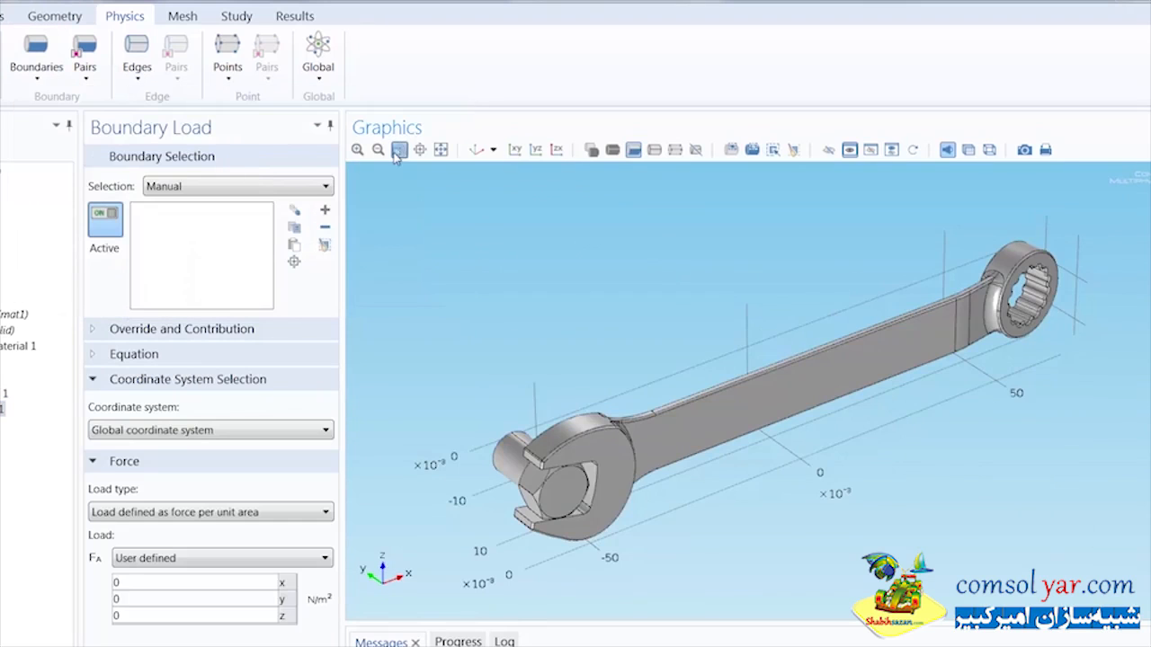
pyautogui.moveTo(880, 220); pyautogui.dragTo(1097, 363)
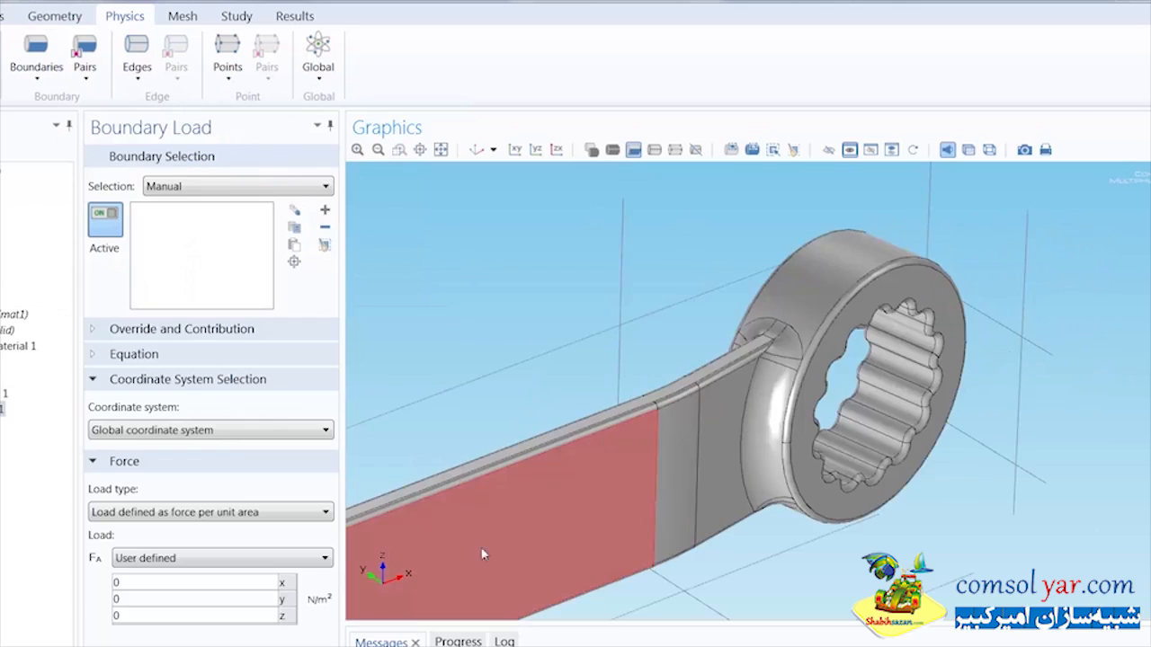
pyautogui.click(252, 512)
pyautogui.click(225, 543)
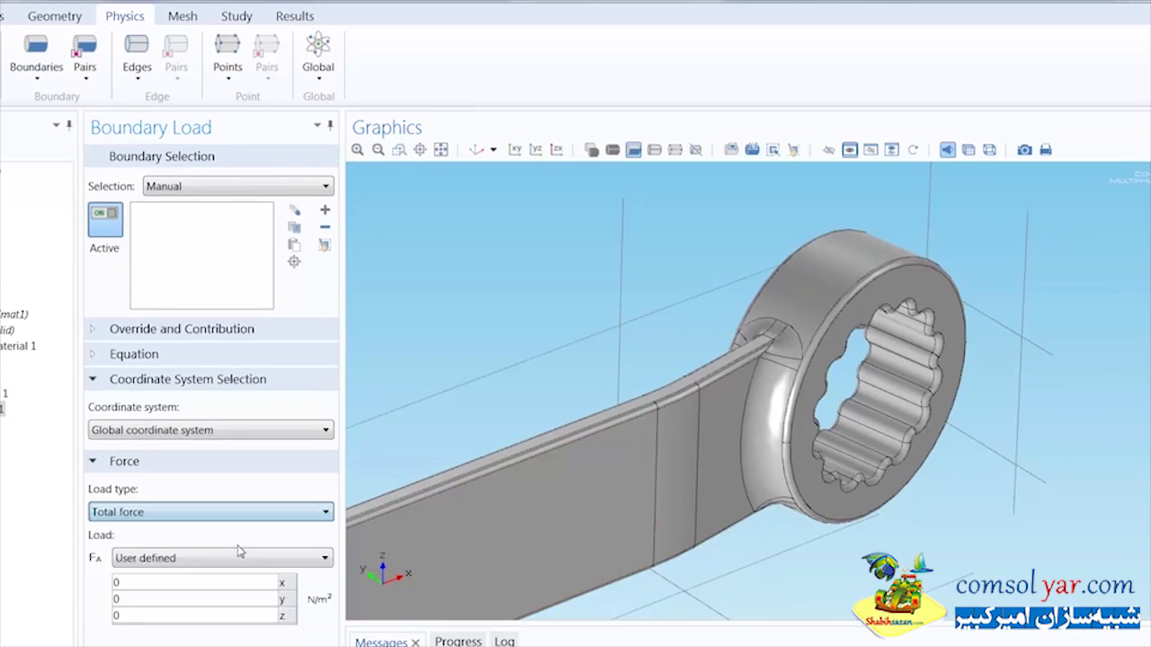
# Step: Set the total force's z component to -Ftotal and apply the load to the upper outer face of the wrench's ring end
pyautogui.click(192, 593)
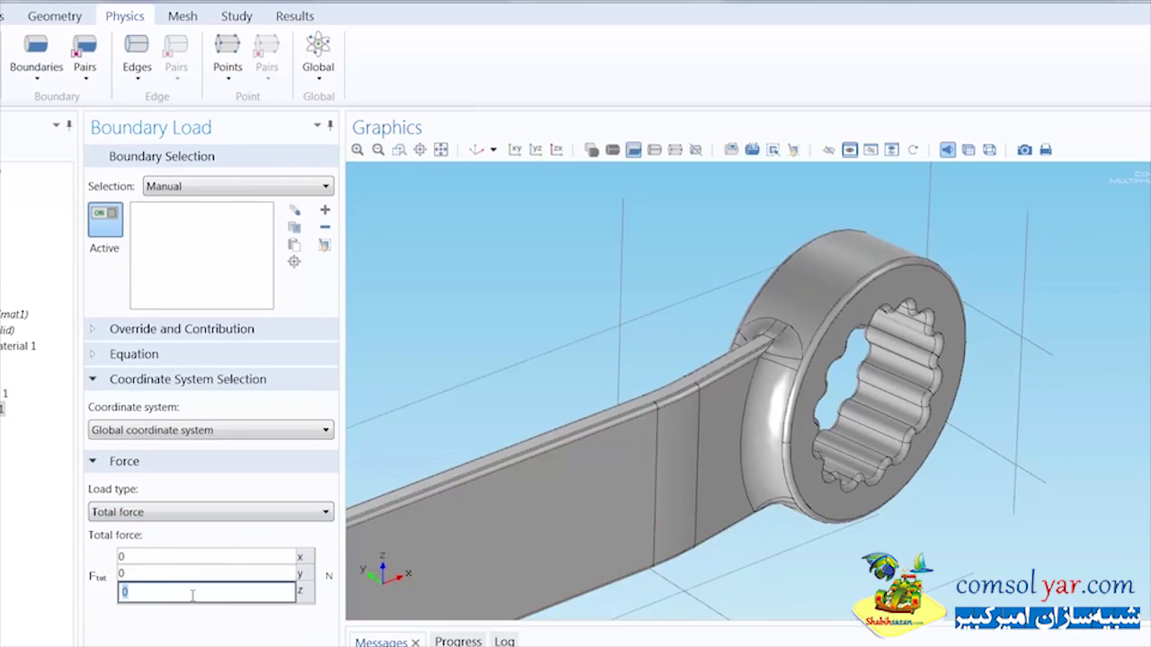
pyautogui.write('-Ftotal')
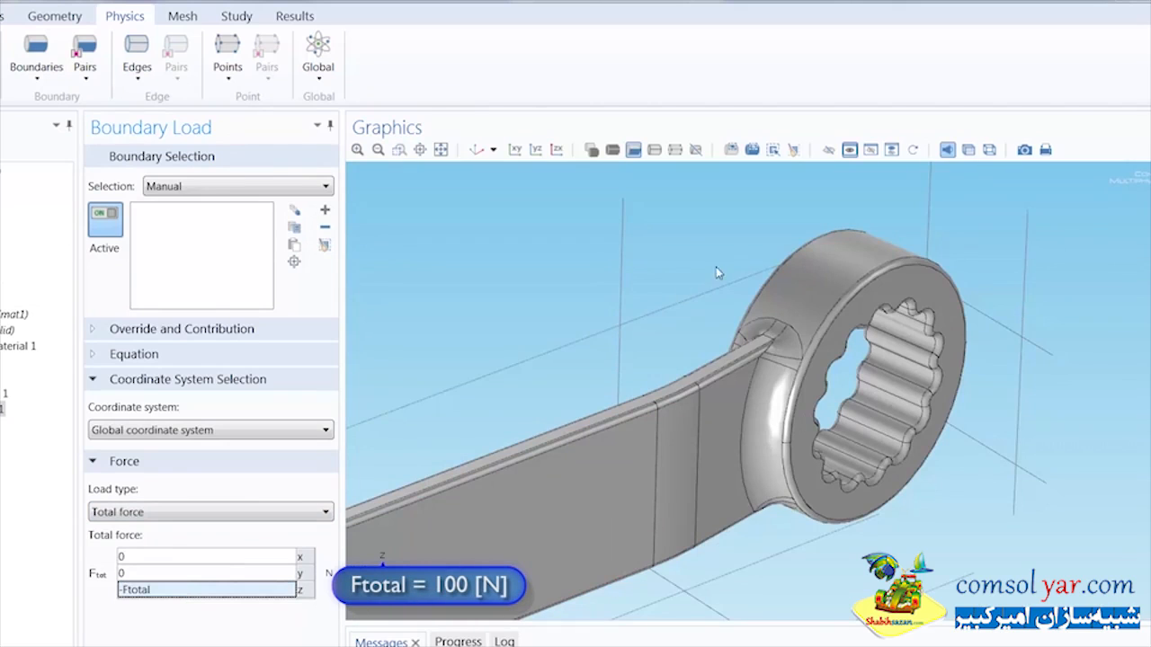
pyautogui.click(835, 272)
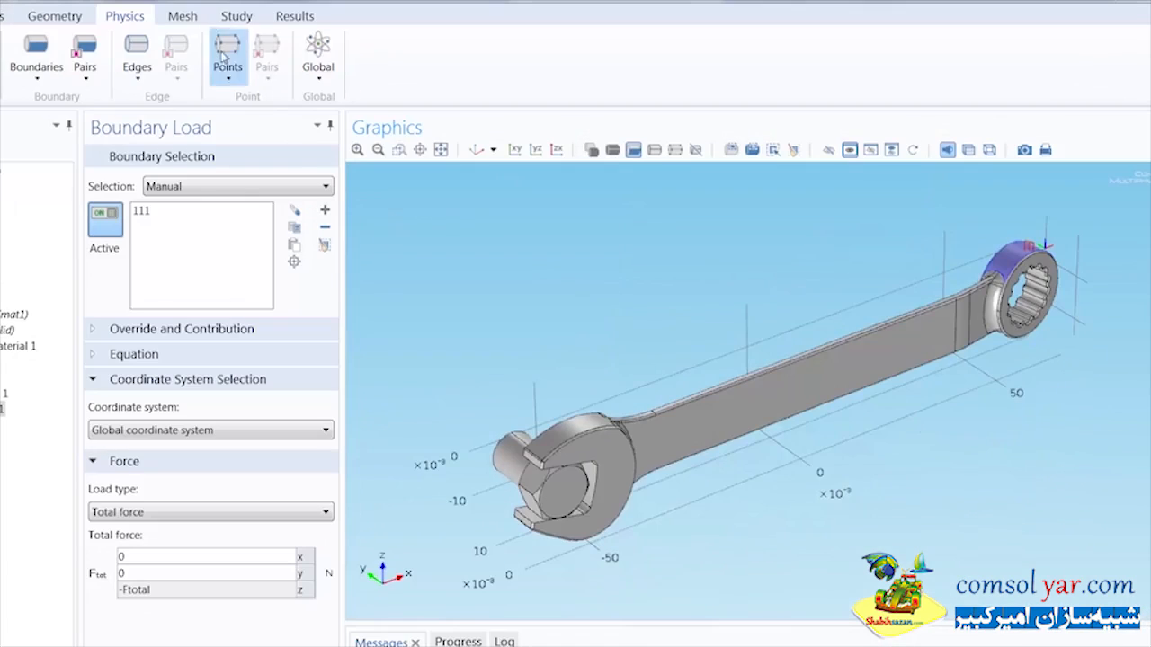
# Step: Add a Free Tetrahedral mesh for the remaining geometry, build it and check the mesh warnings
pyautogui.click(192, 18)
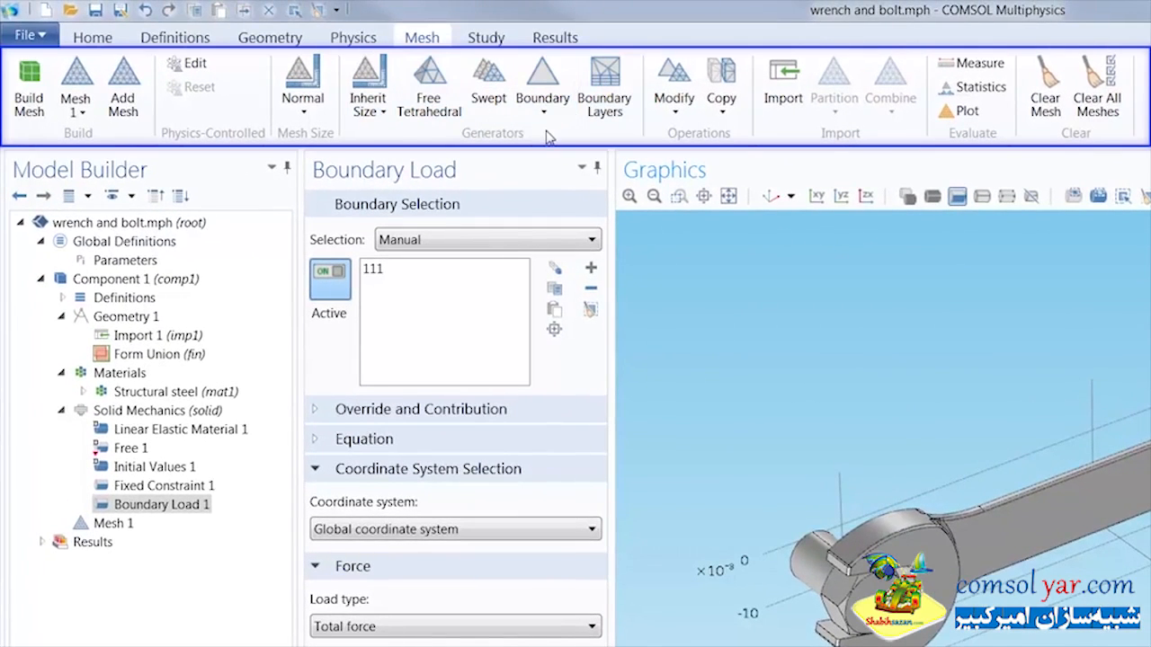
pyautogui.click(445, 117)
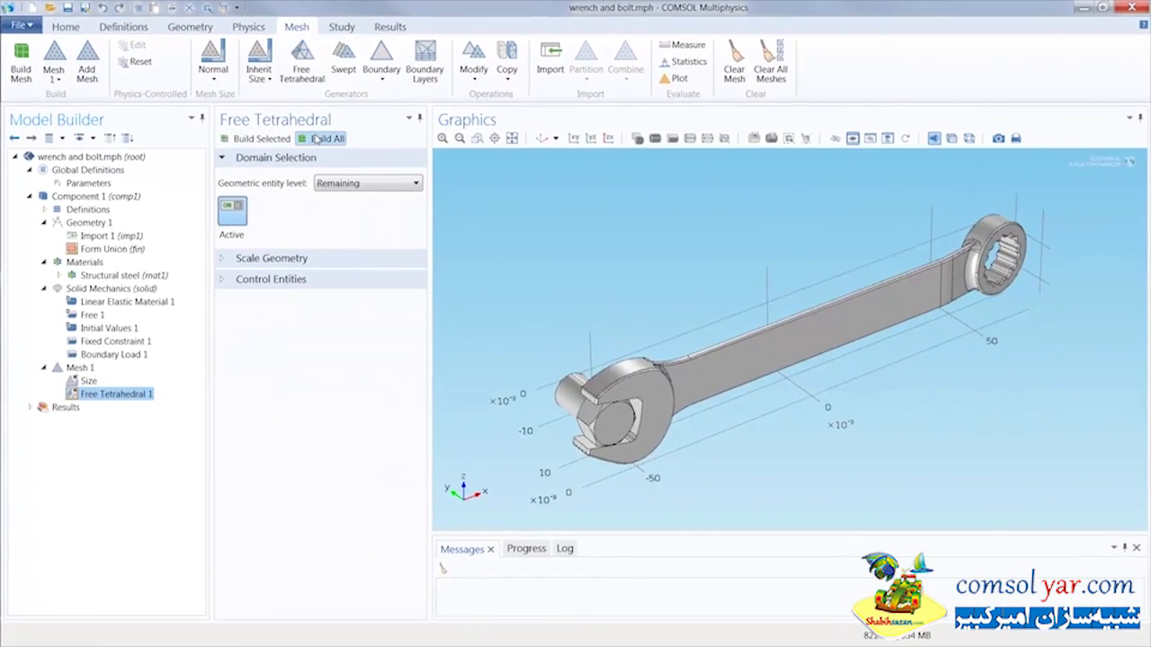
pyautogui.click(319, 138)
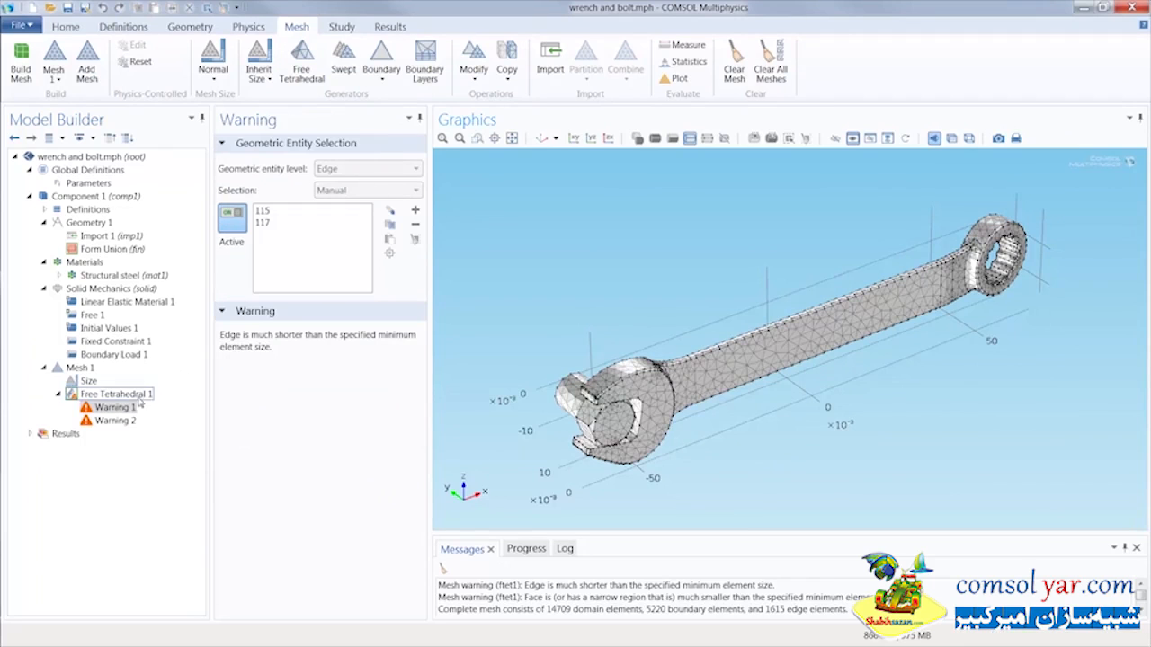
pyautogui.click(128, 420)
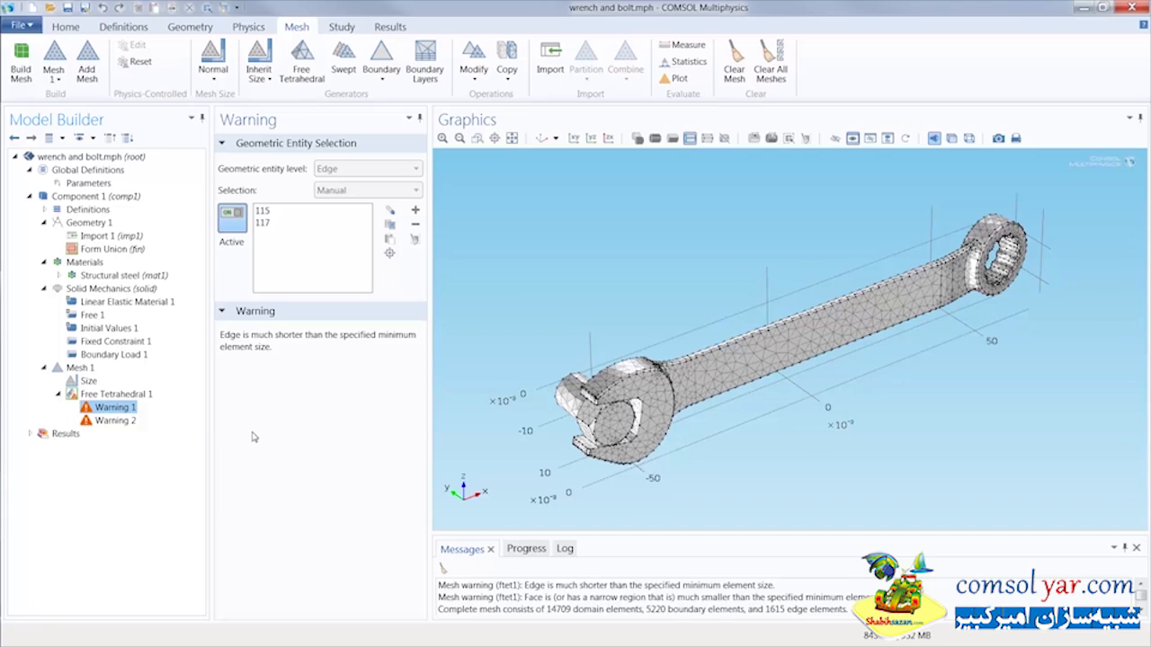
# Step: Switch the mesh element size to Custom, set the minimum element size to 0.0012 m and rebuild the mesh
pyautogui.click(93, 381)
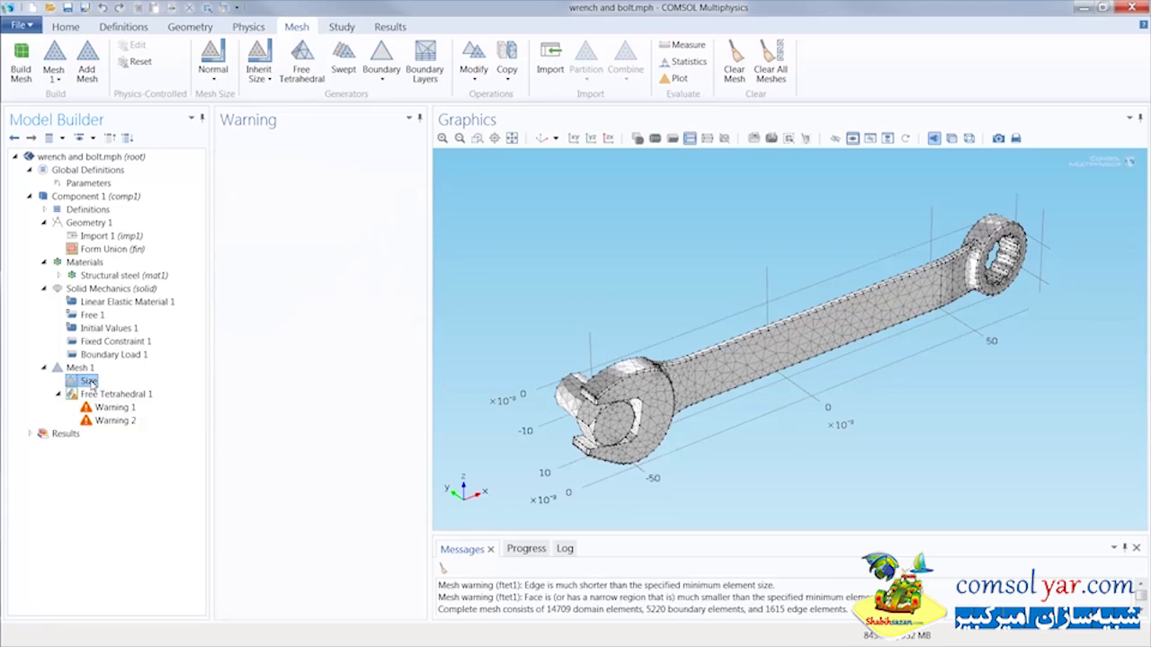
pyautogui.click(223, 241)
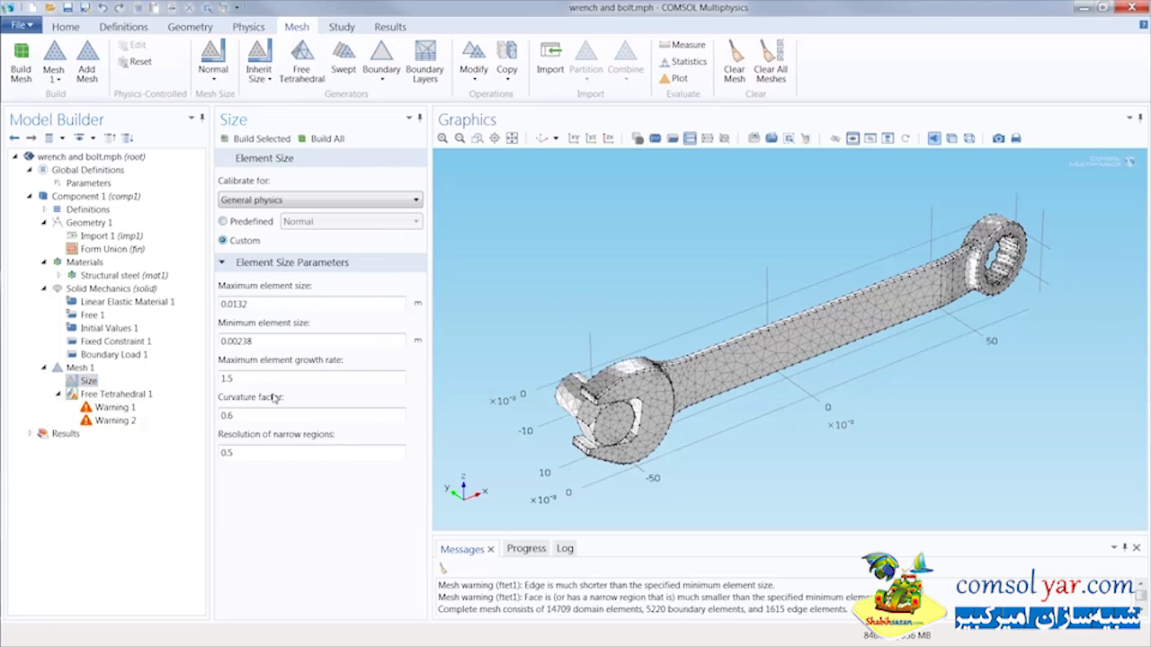
pyautogui.moveTo(258, 343); pyautogui.dragTo(238, 343)
pyautogui.click(327, 138)
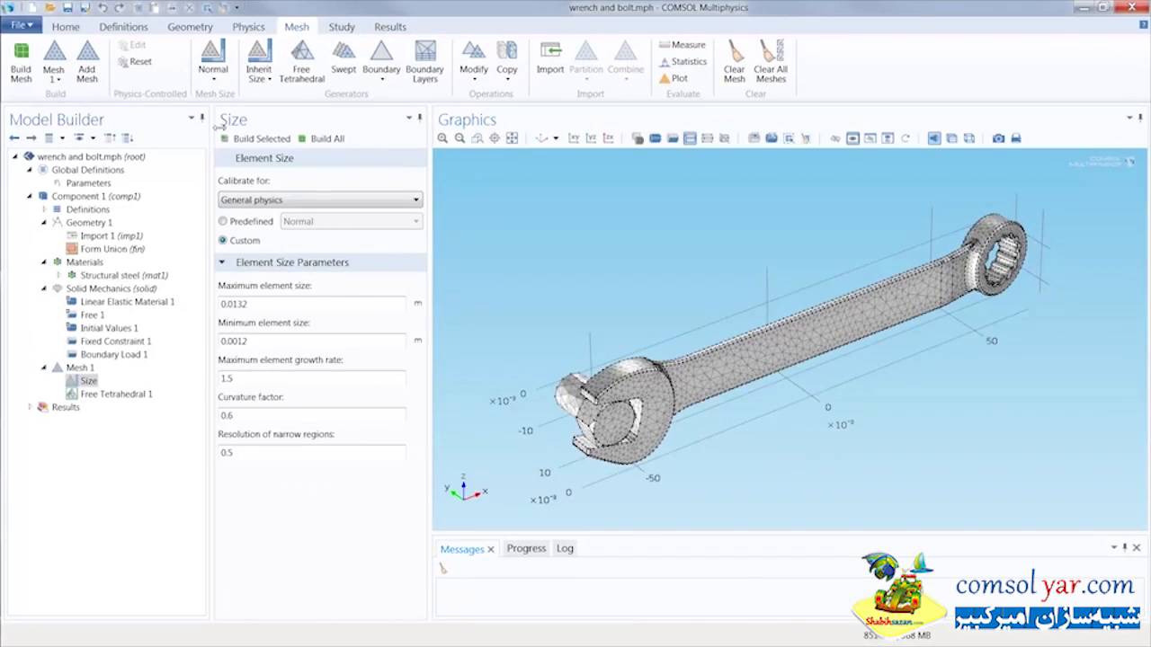
# Step: Add a preset Stationary study for Solid Mechanics to the model
pyautogui.click(66, 27)
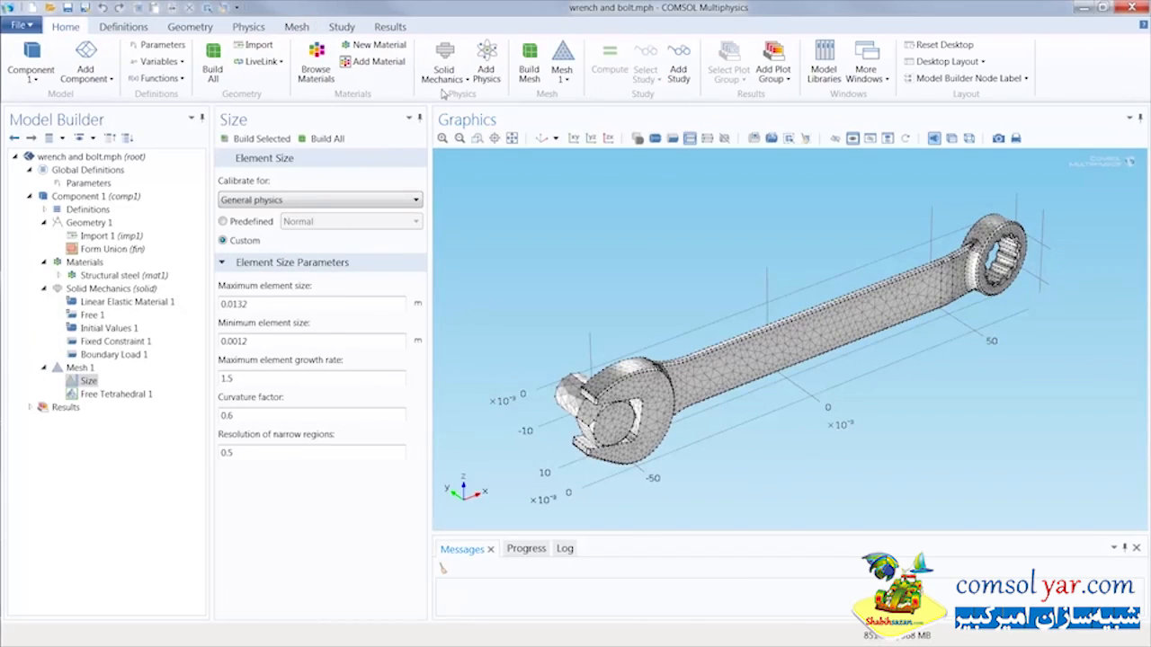
pyautogui.click(678, 69)
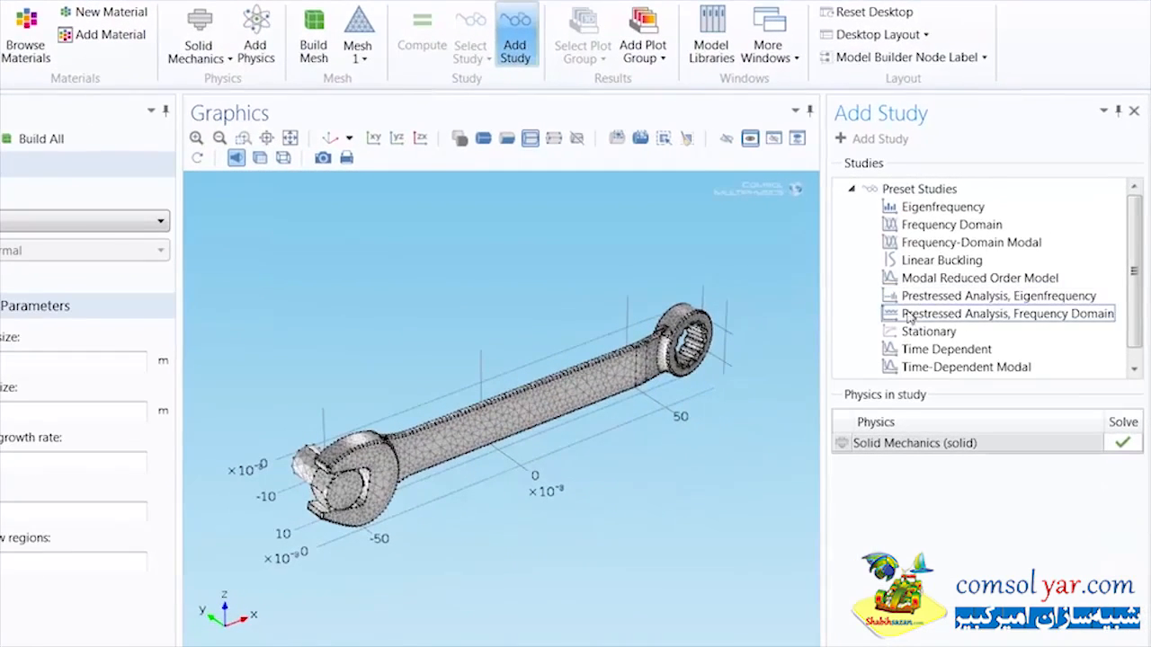
pyautogui.click(929, 331)
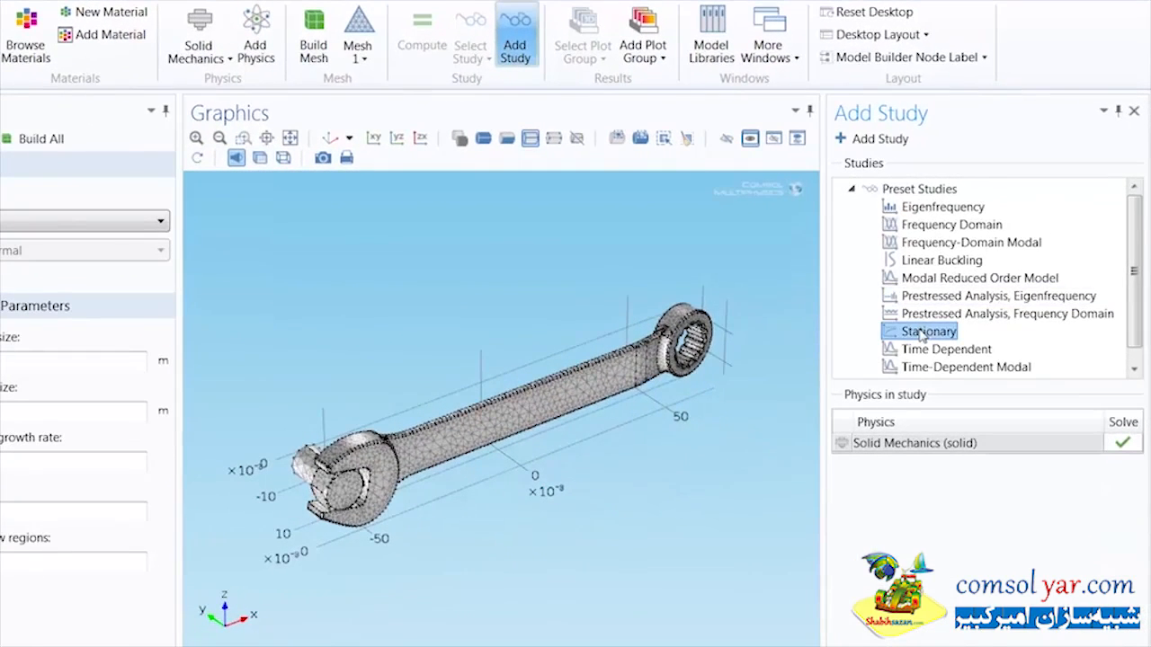
pyautogui.click(850, 138)
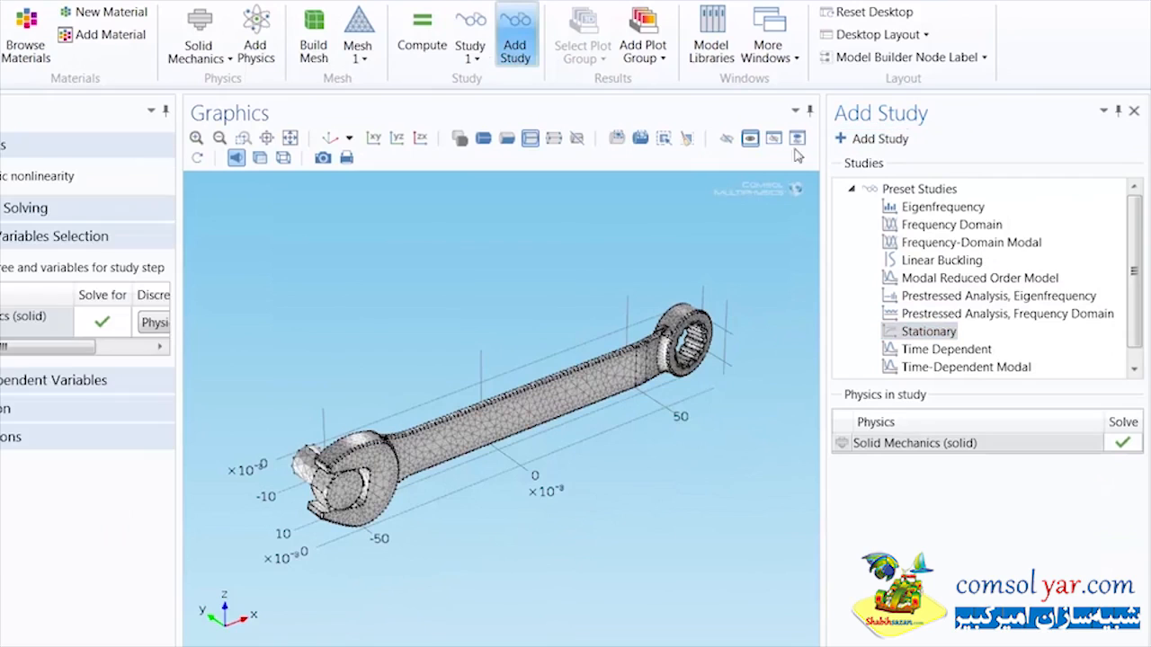
pyautogui.click(513, 43)
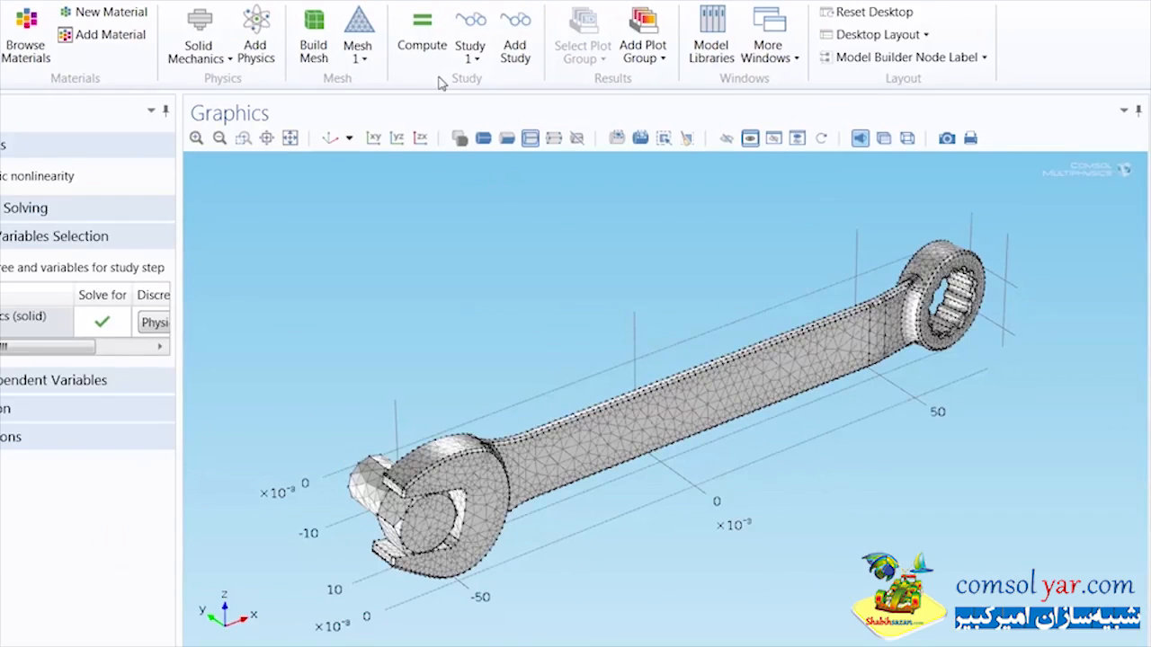
# Step: Compute the stationary study and collapse the Component 1 and Study 1 branches of the model tree
pyautogui.click(426, 52)
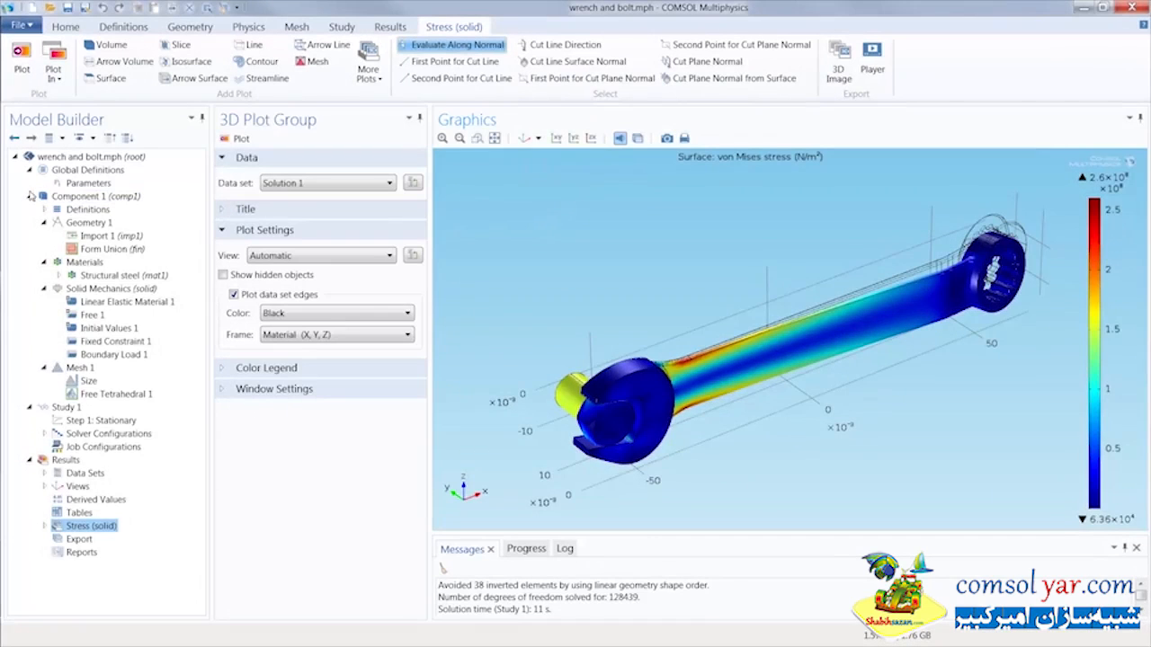
pyautogui.click(28, 196)
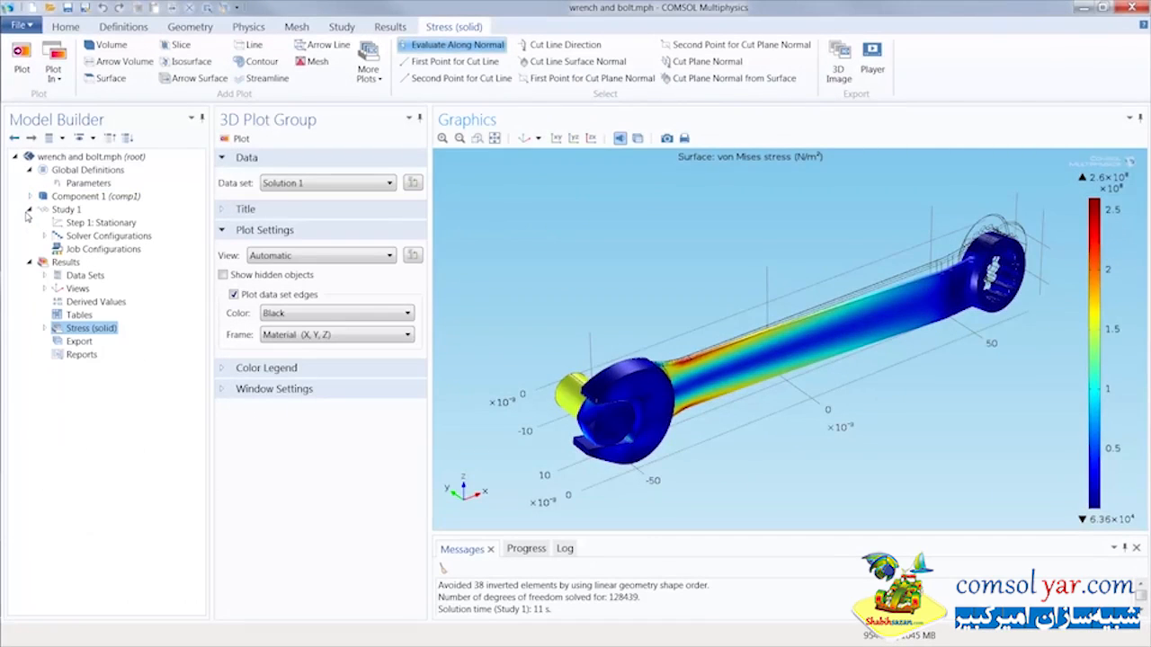
pyautogui.click(29, 210)
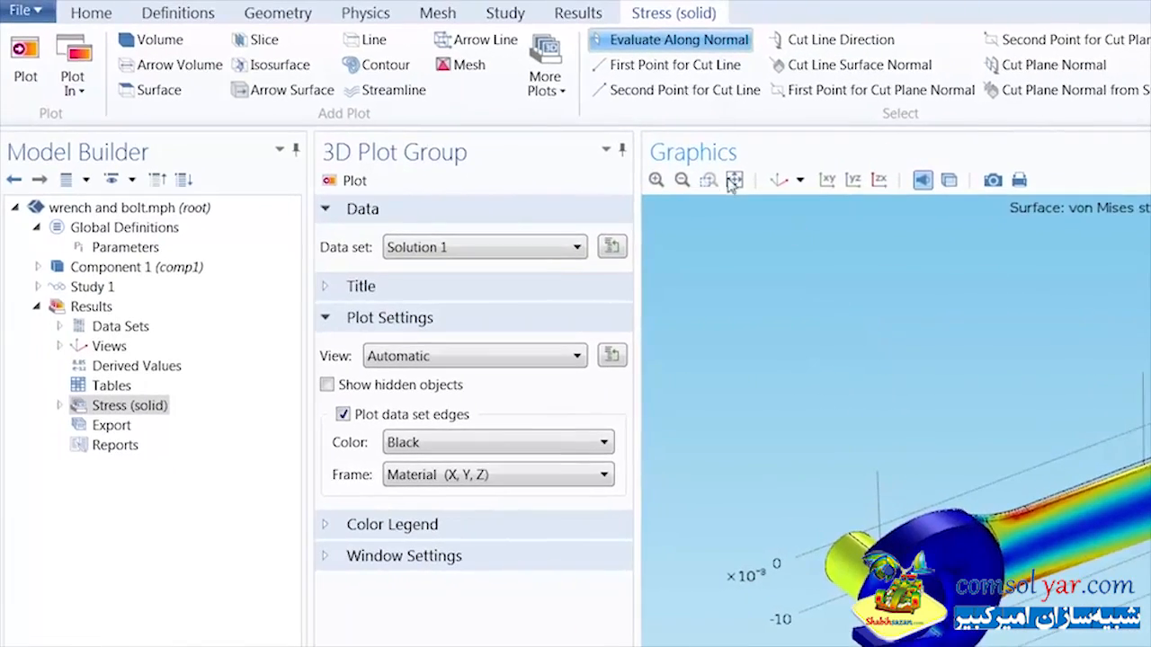
# Step: Create a new 3D plot group in the results and add a Contour plot to it
pyautogui.click(577, 13)
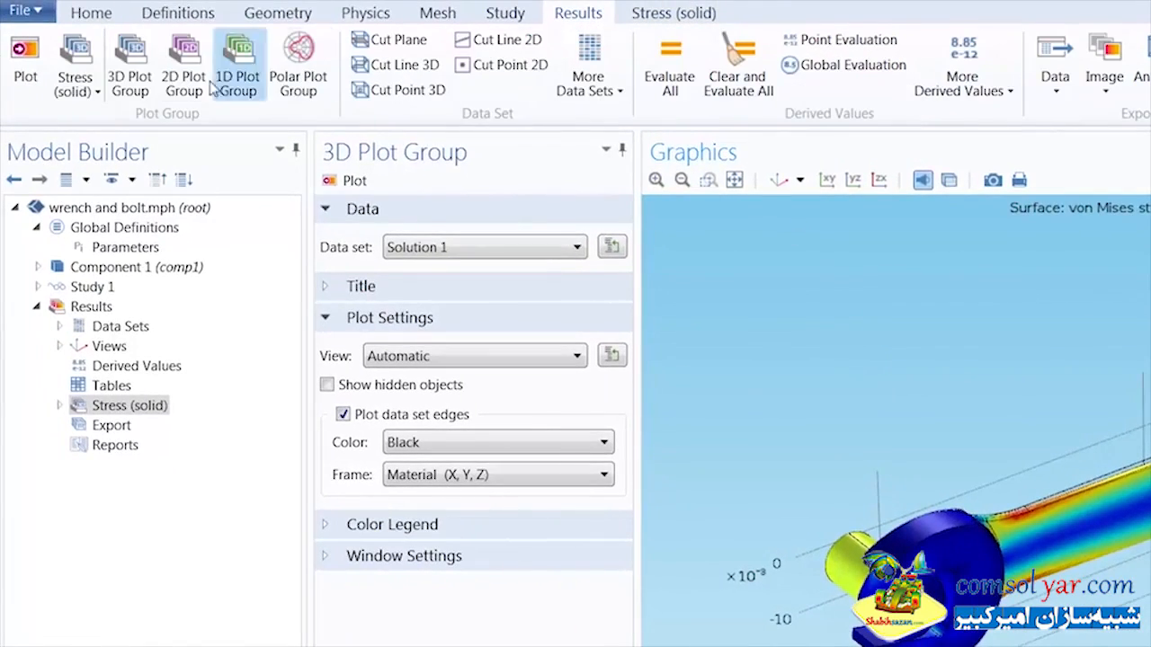
pyautogui.click(149, 78)
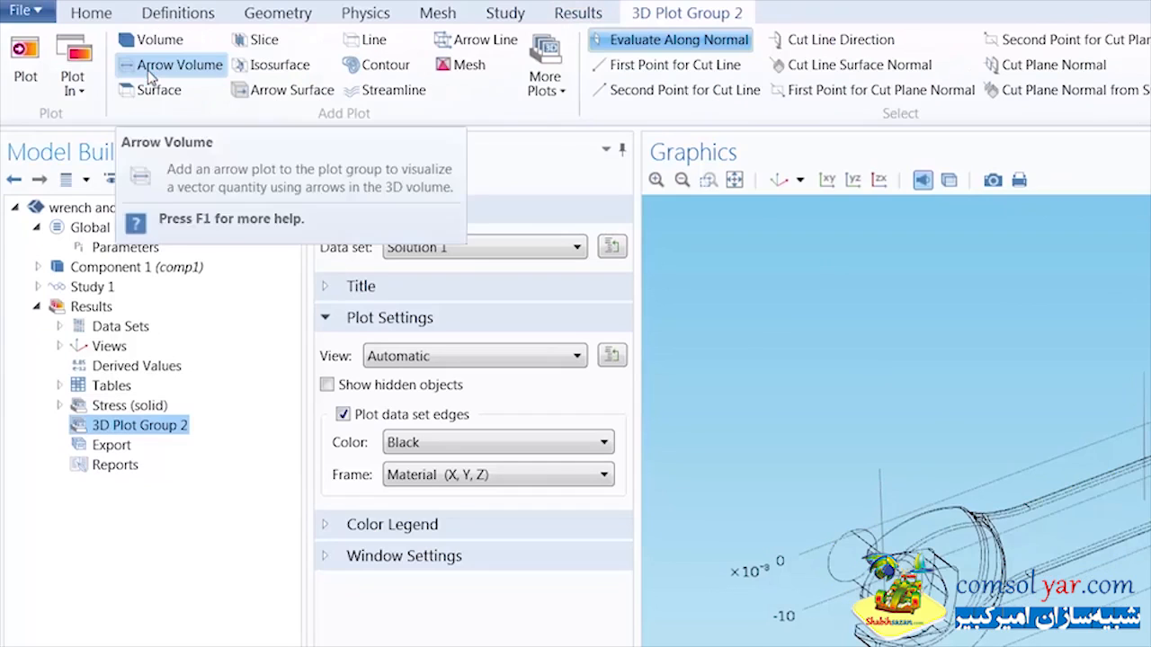
pyautogui.click(369, 66)
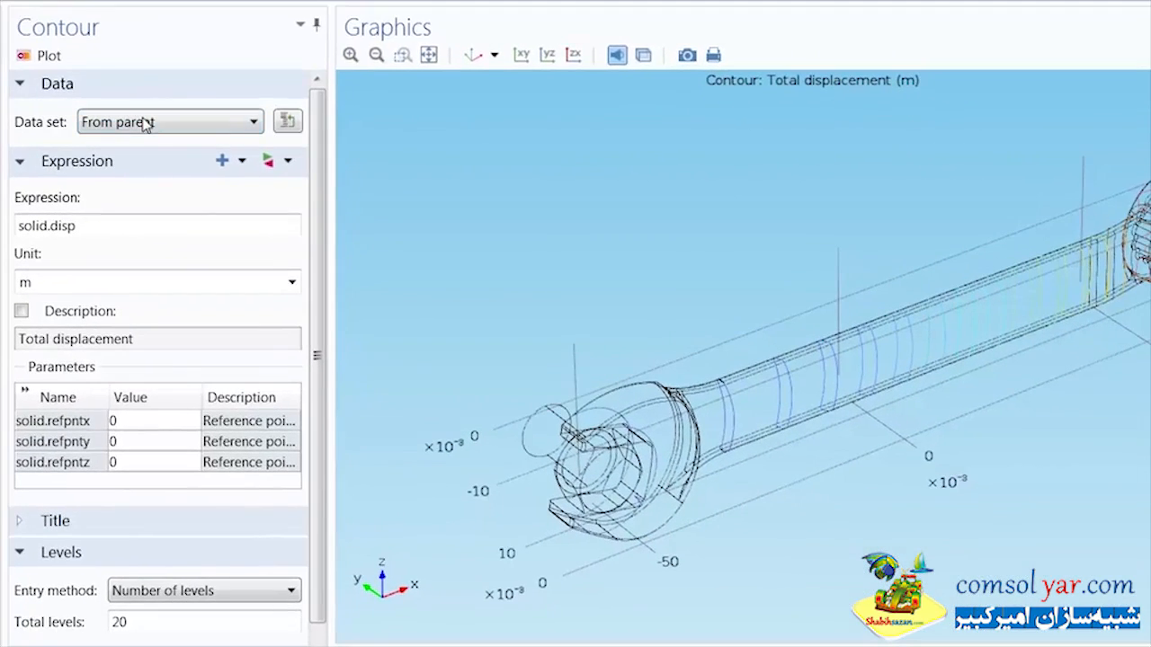
# Step: Set the contour plot's expression to First principal stress (solid.sp1) and its contour type to Filled
pyautogui.click(273, 160)
pyautogui.click(284, 301)
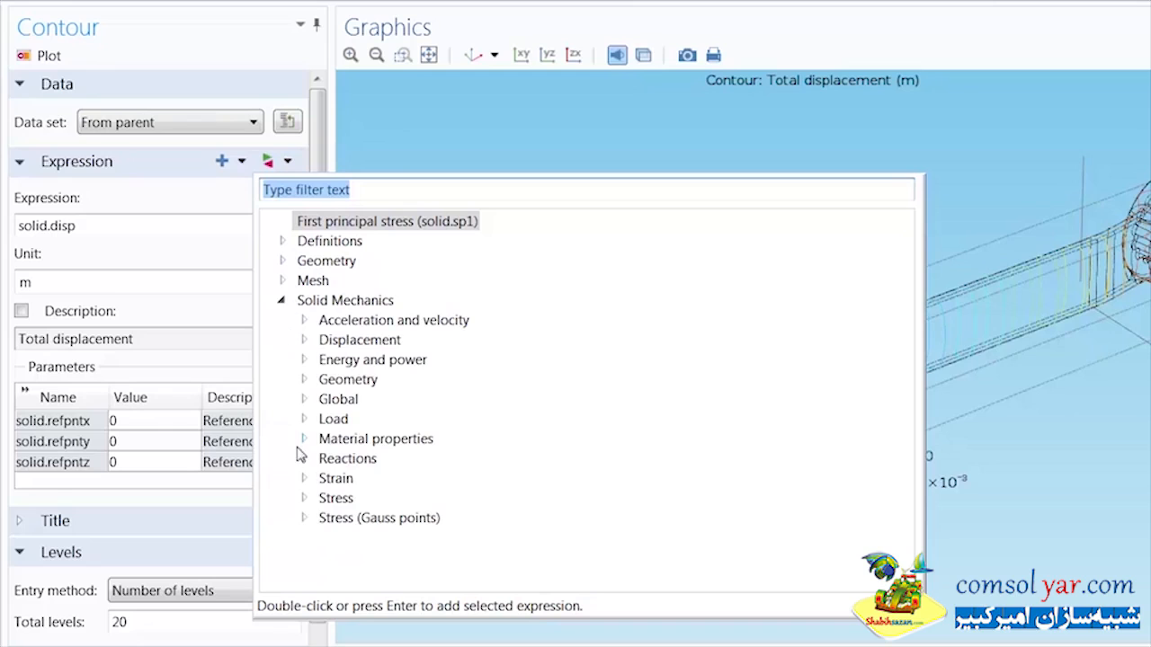
pyautogui.click(303, 499)
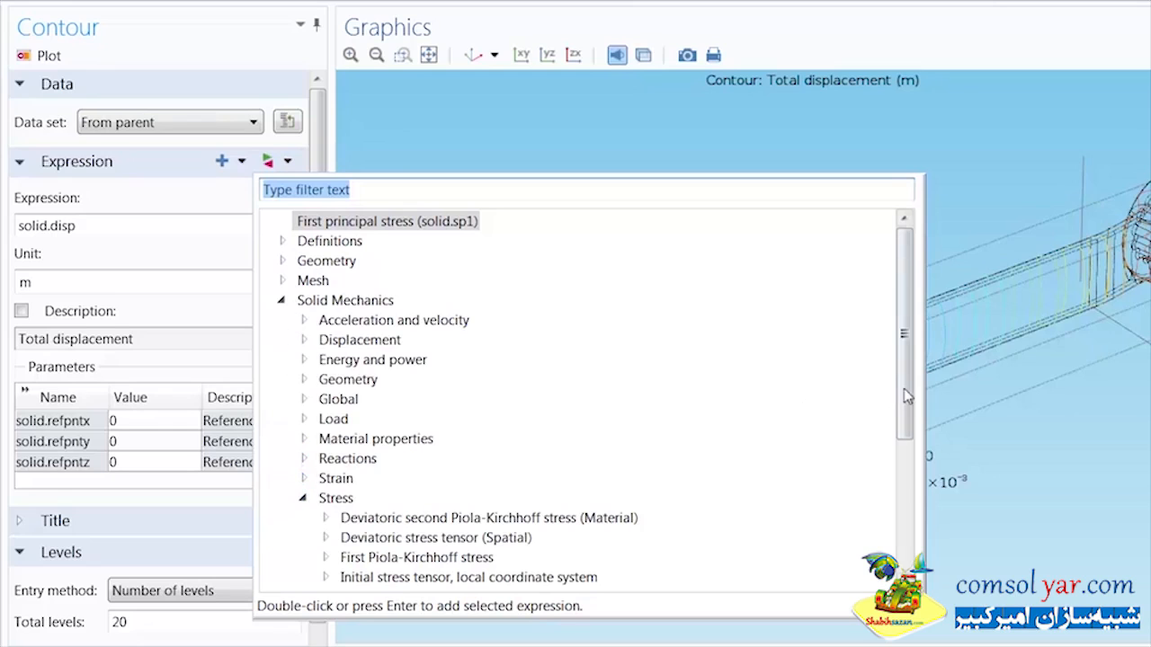
pyautogui.moveTo(904, 389); pyautogui.dragTo(898, 495)
pyautogui.click(324, 468)
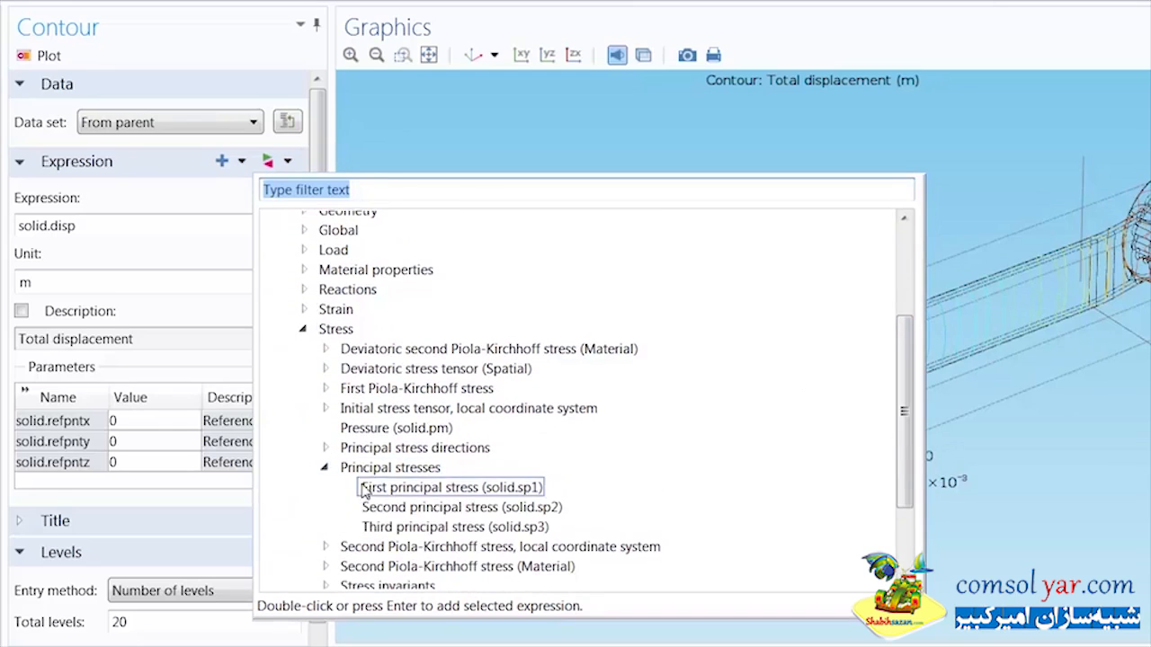
pyautogui.doubleClick(363, 487)
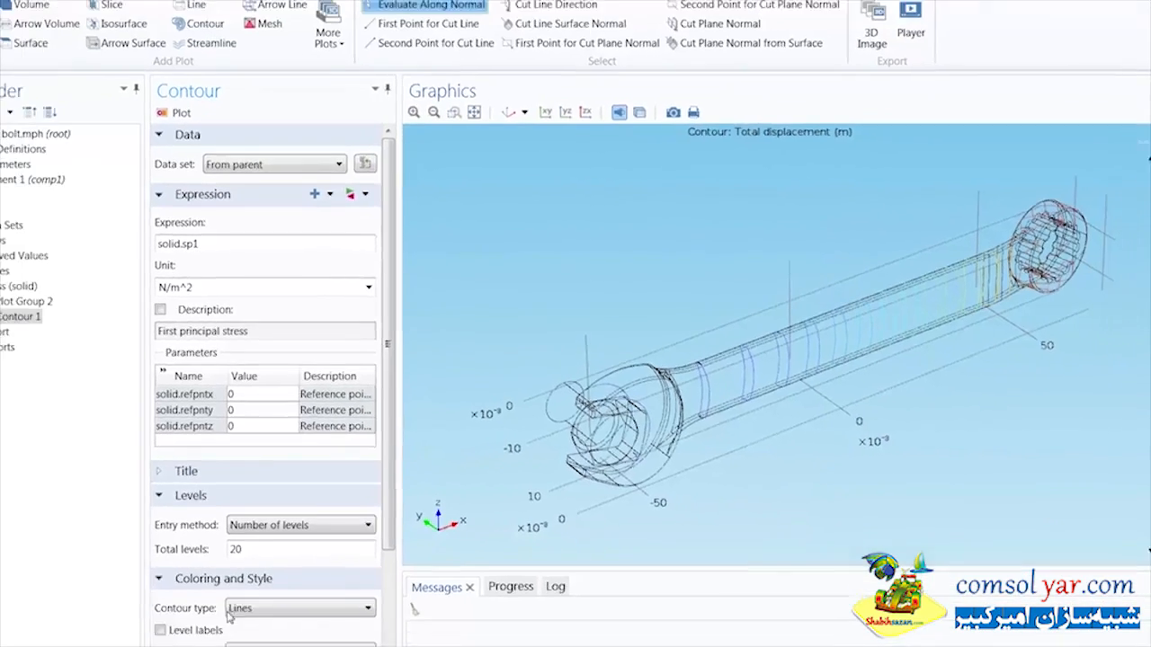
pyautogui.click(237, 609)
pyautogui.click(298, 596)
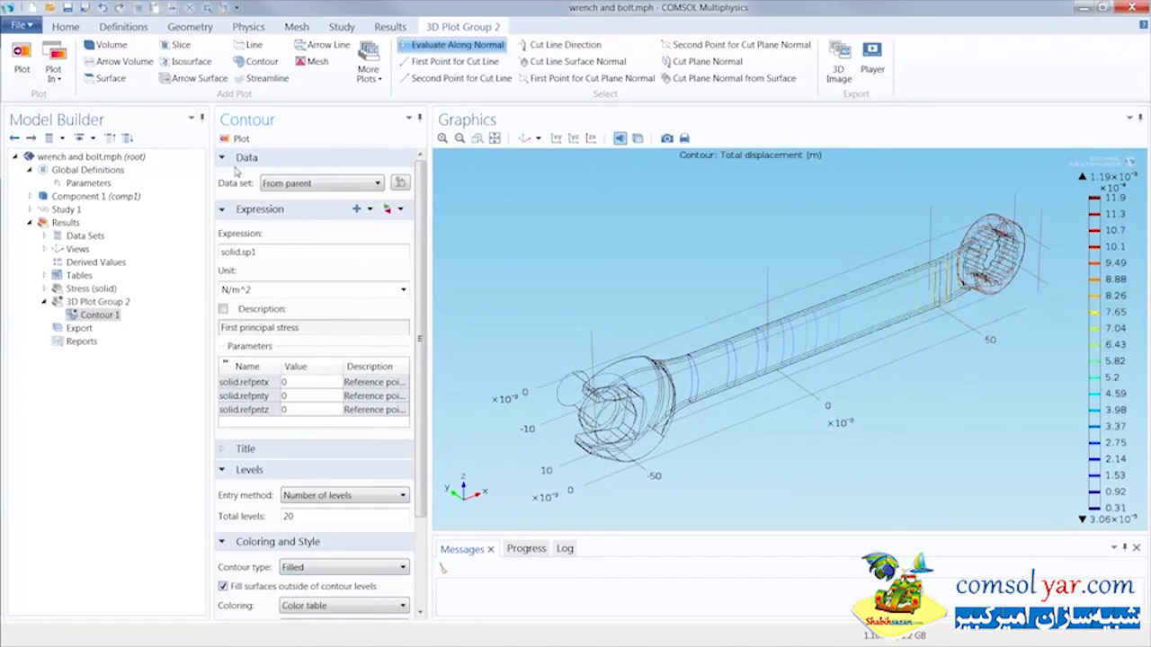
# Step: Plot the first principal stress contour and add a Max/Min Volume plot to 3D Plot Group 2
pyautogui.click(237, 139)
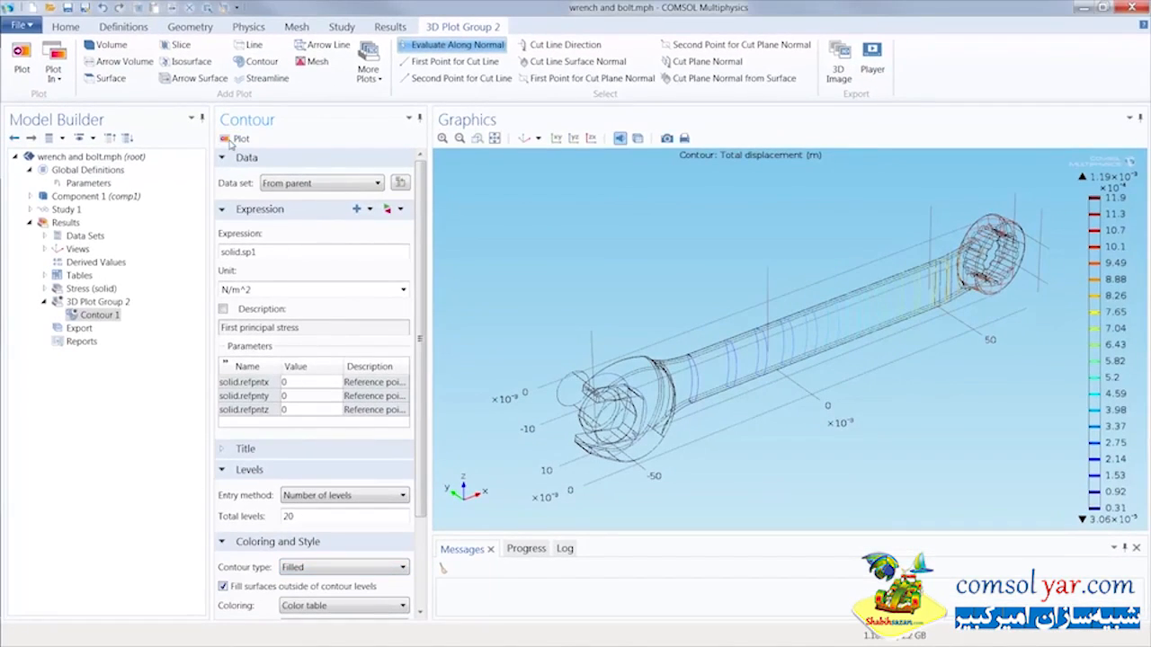
pyautogui.click(361, 81)
pyautogui.click(395, 125)
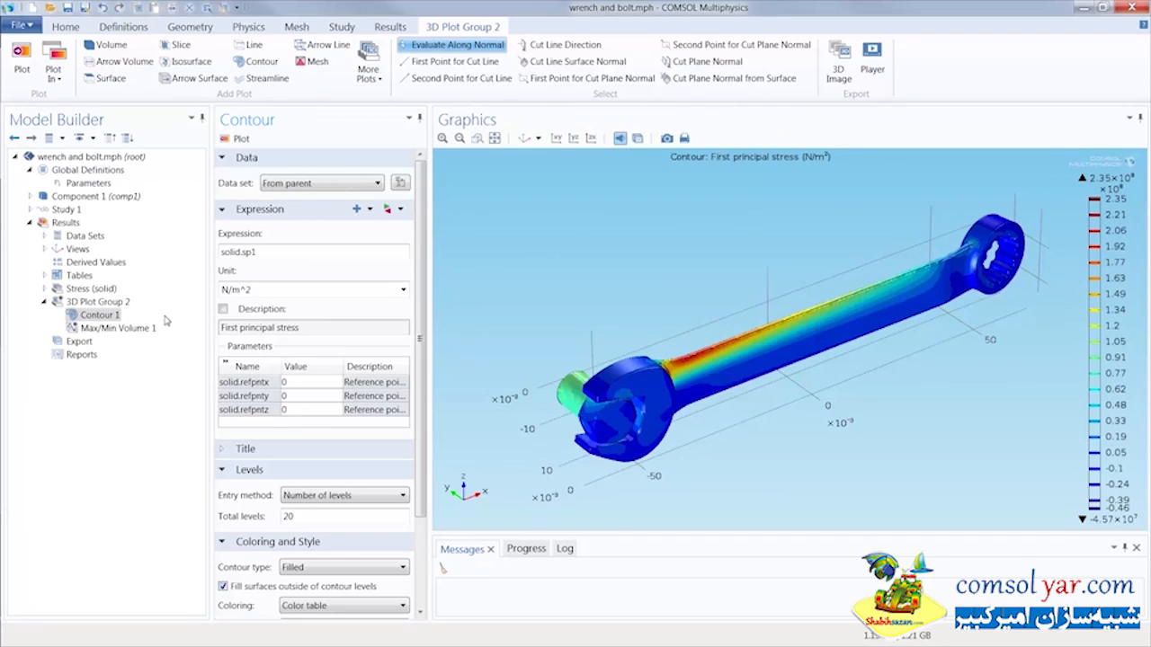
# Step: Set the Max/Min Volume expression to First principal stress (solid.sp1) and plot it
pyautogui.click(117, 328)
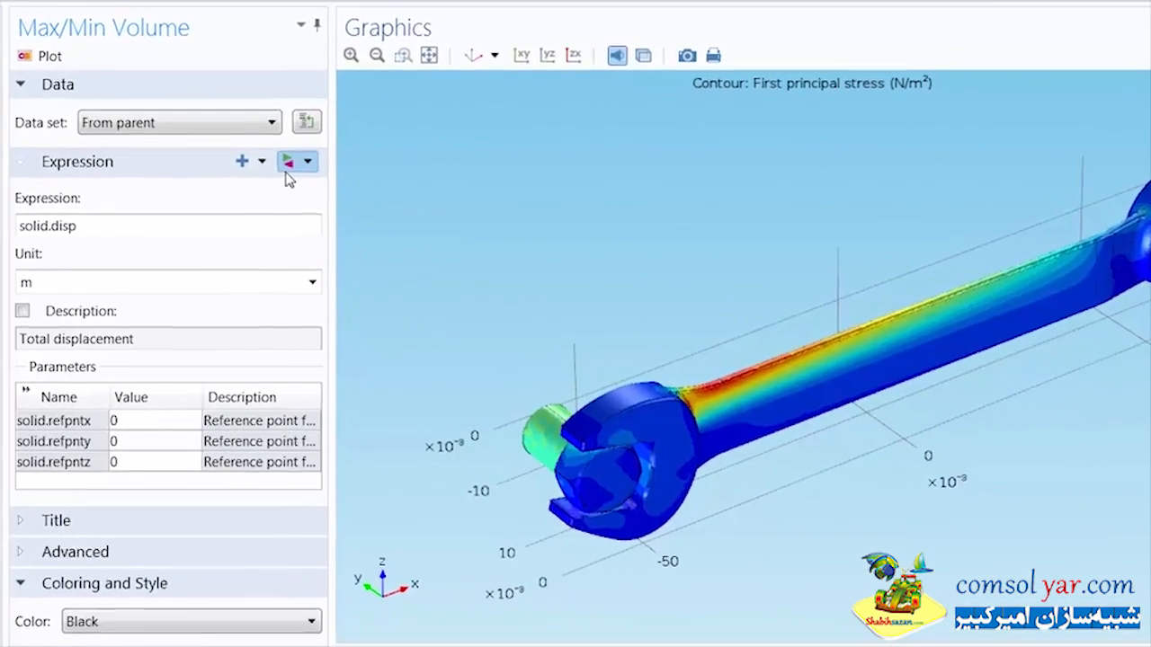
pyautogui.click(287, 160)
pyautogui.doubleClick(329, 225)
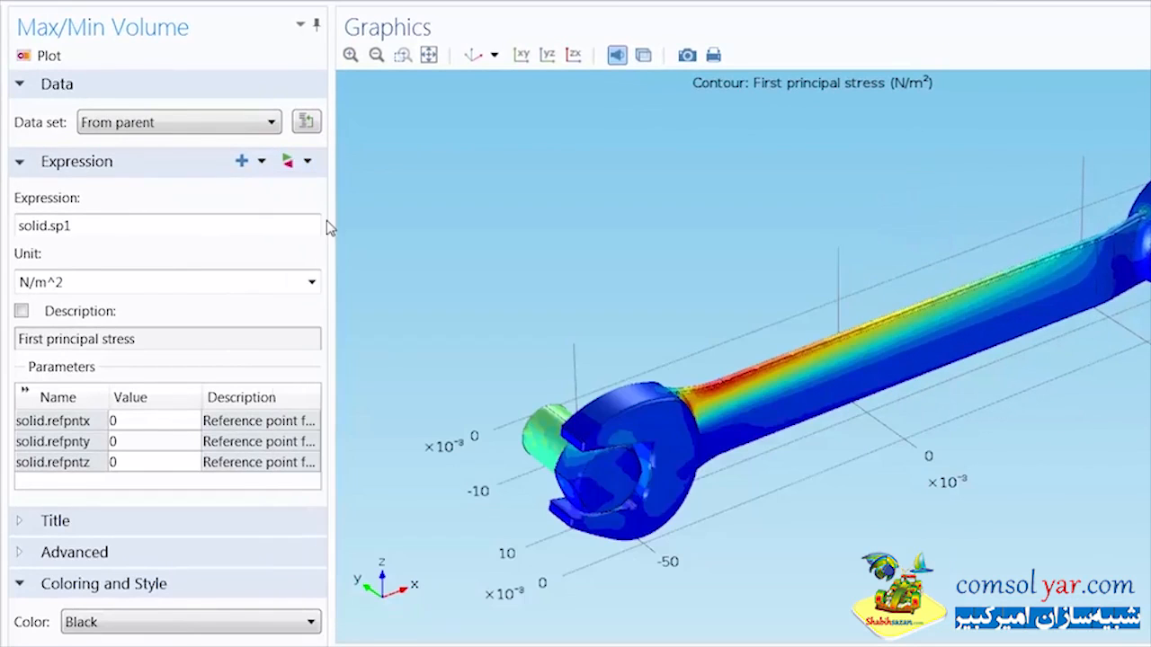
pyautogui.click(47, 56)
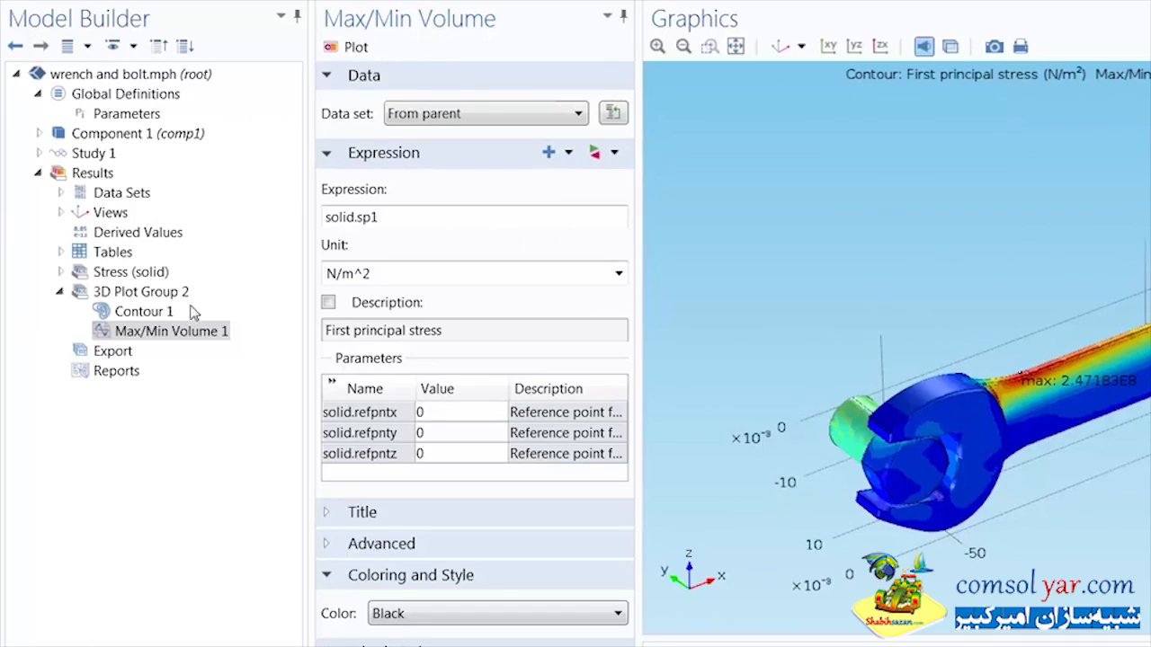
# Step: Add a Deformation to both the Contour 1 and Max/Min Volume 1 plots
pyautogui.click(149, 312)
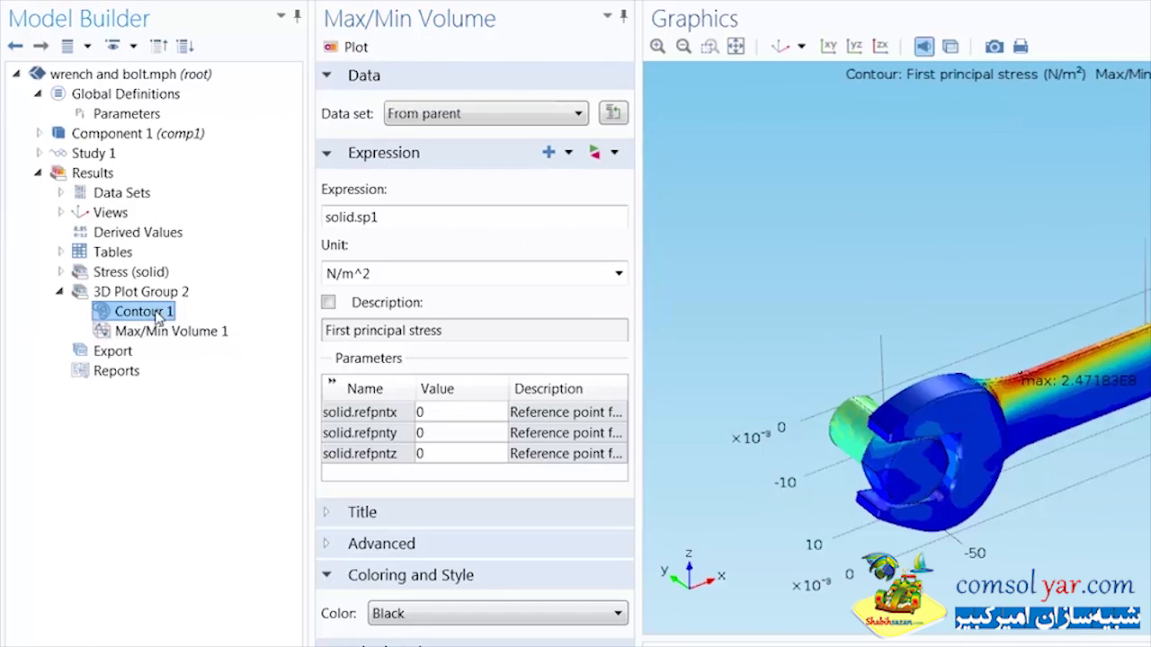
pyautogui.rightClick(158, 316)
pyautogui.press('Escape')
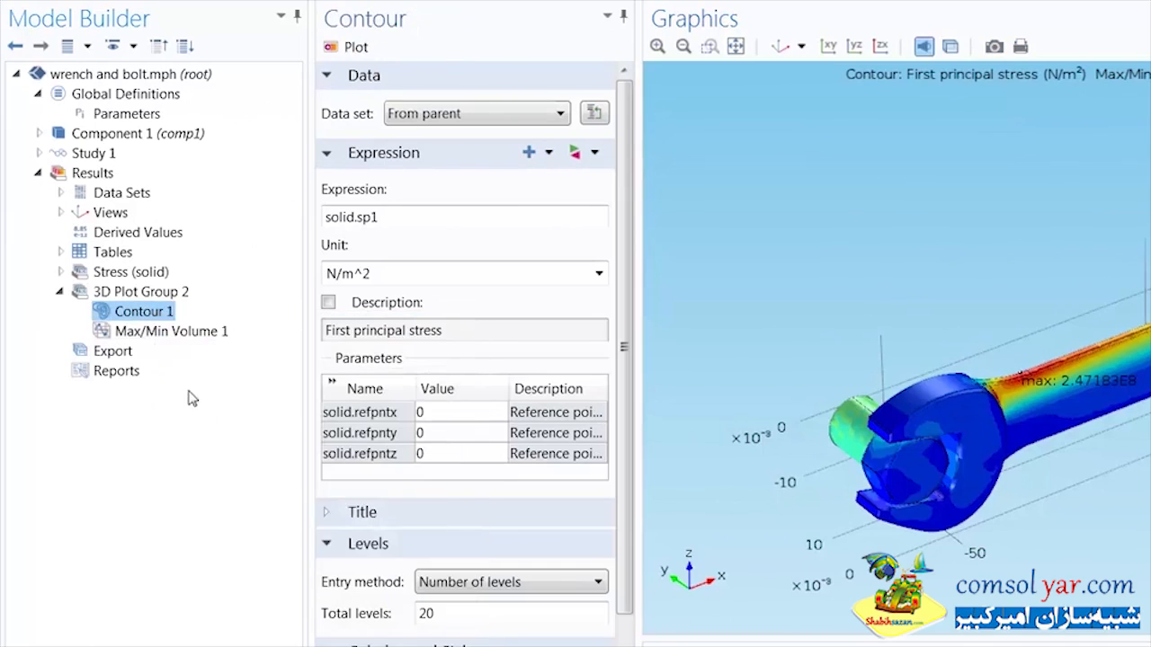
pyautogui.click(187, 352)
pyautogui.rightClick(185, 352)
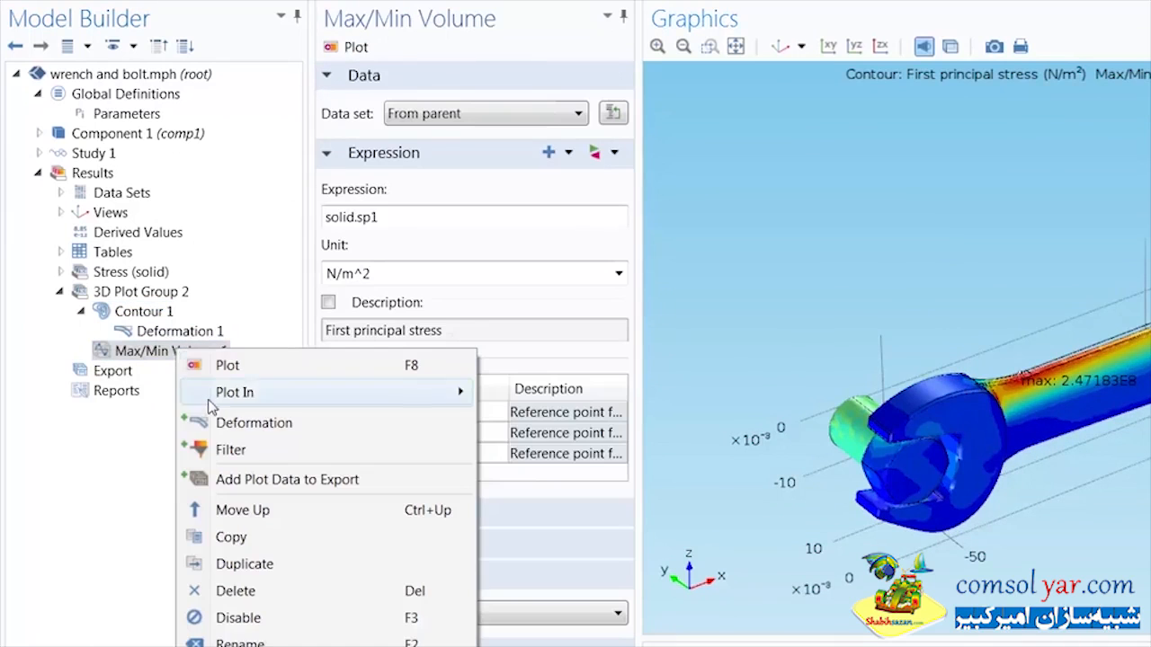
pyautogui.click(223, 423)
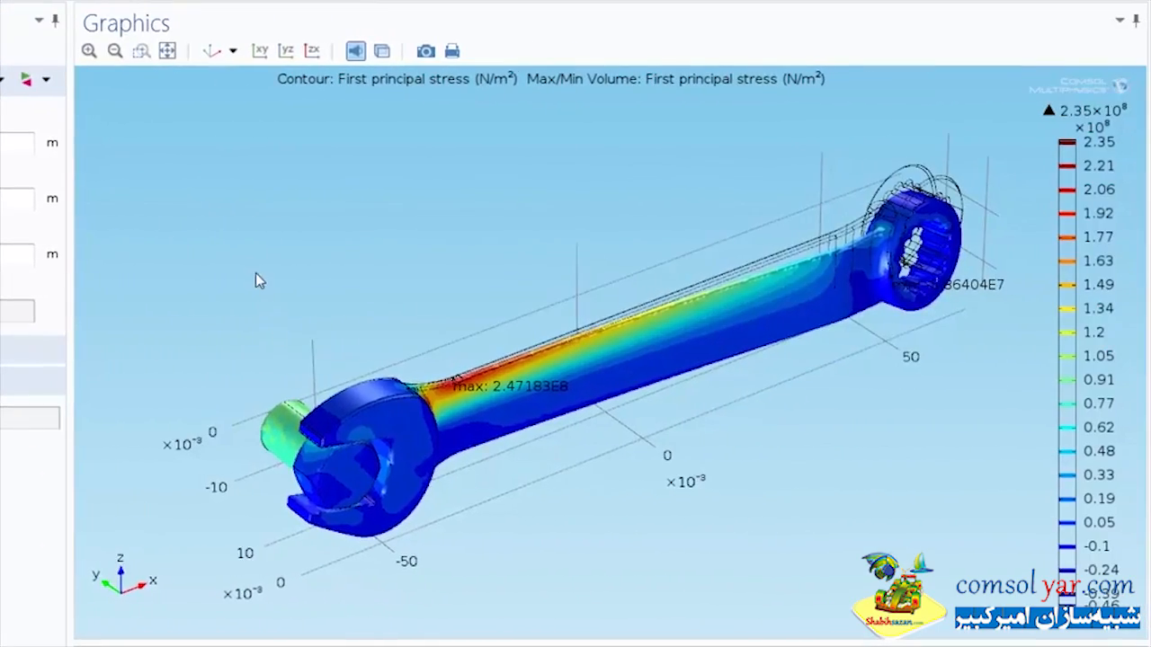
# Step: Examine the deformed wrench and its first principal stress distribution from several sides, including the yz view
pyautogui.moveTo(824, 272); pyautogui.dragTo(1022, 303)
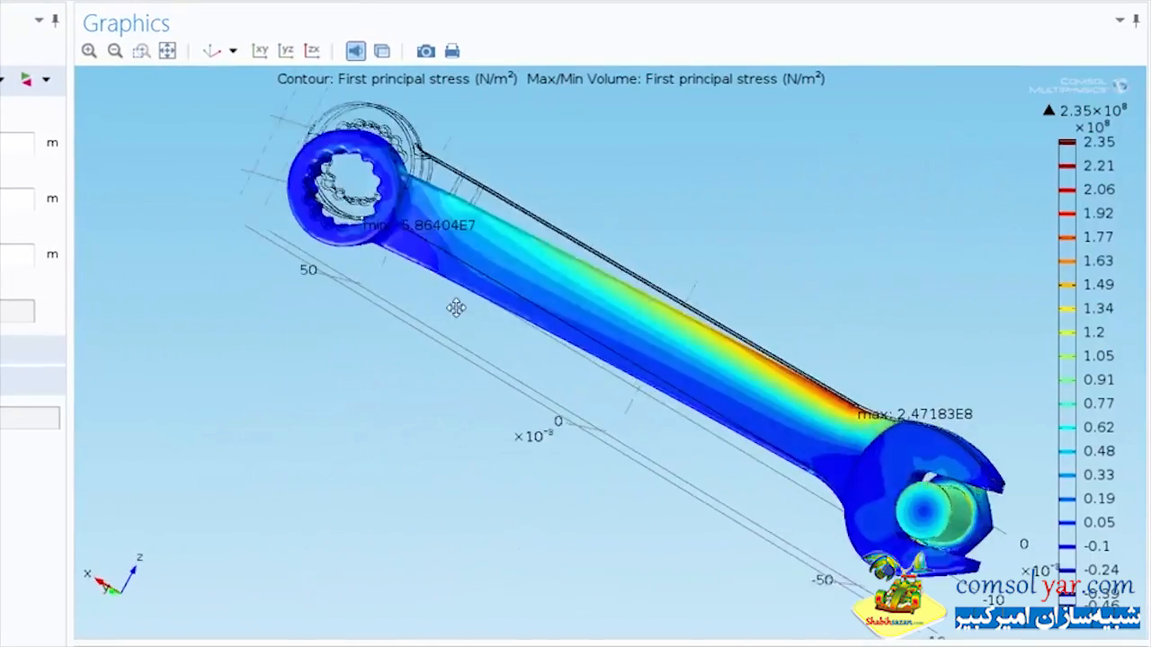
pyautogui.moveTo(456, 308); pyautogui.dragTo(412, 589)
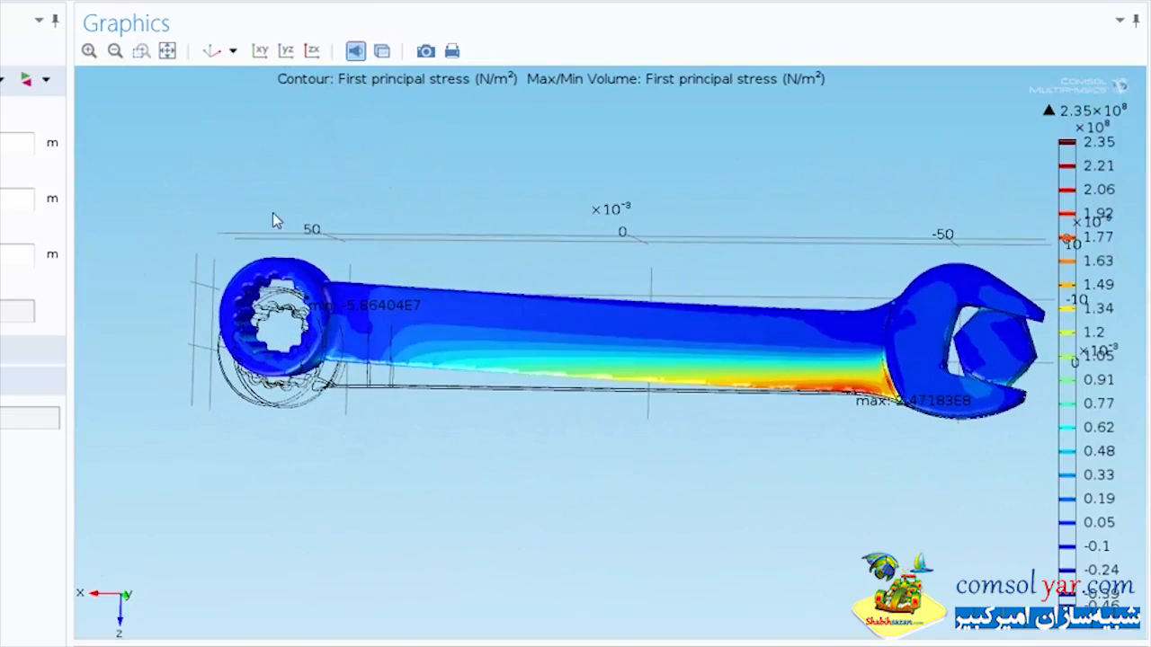
pyautogui.click(210, 50)
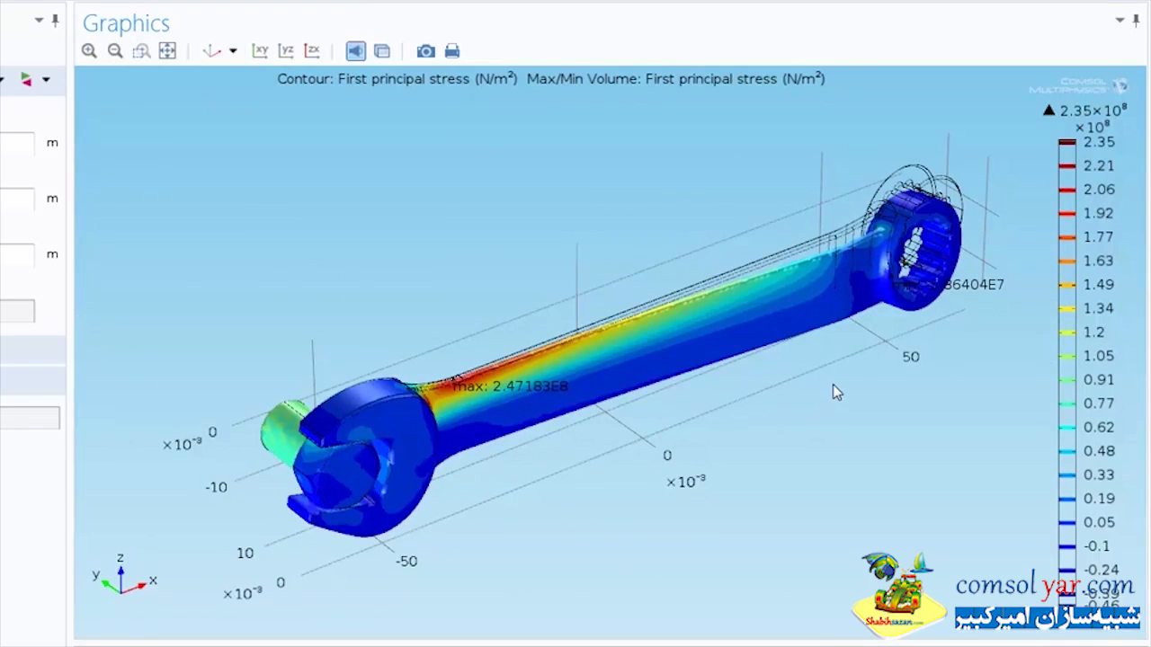
pyautogui.moveTo(839, 356); pyautogui.dragTo(799, 339, button='right')
pyautogui.moveTo(778, 410); pyautogui.dragTo(787, 342, button='middle')
pyautogui.click(286, 50)
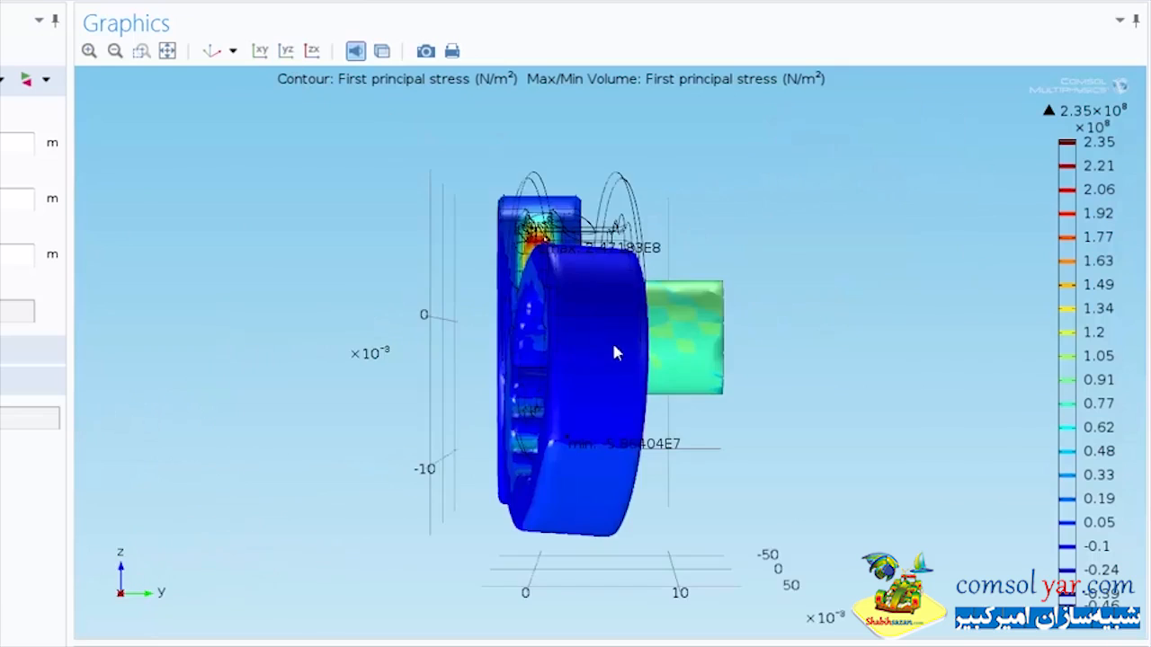
pyautogui.scroll(5, 601, 357)
pyautogui.moveTo(600, 357); pyautogui.dragTo(586, 359)
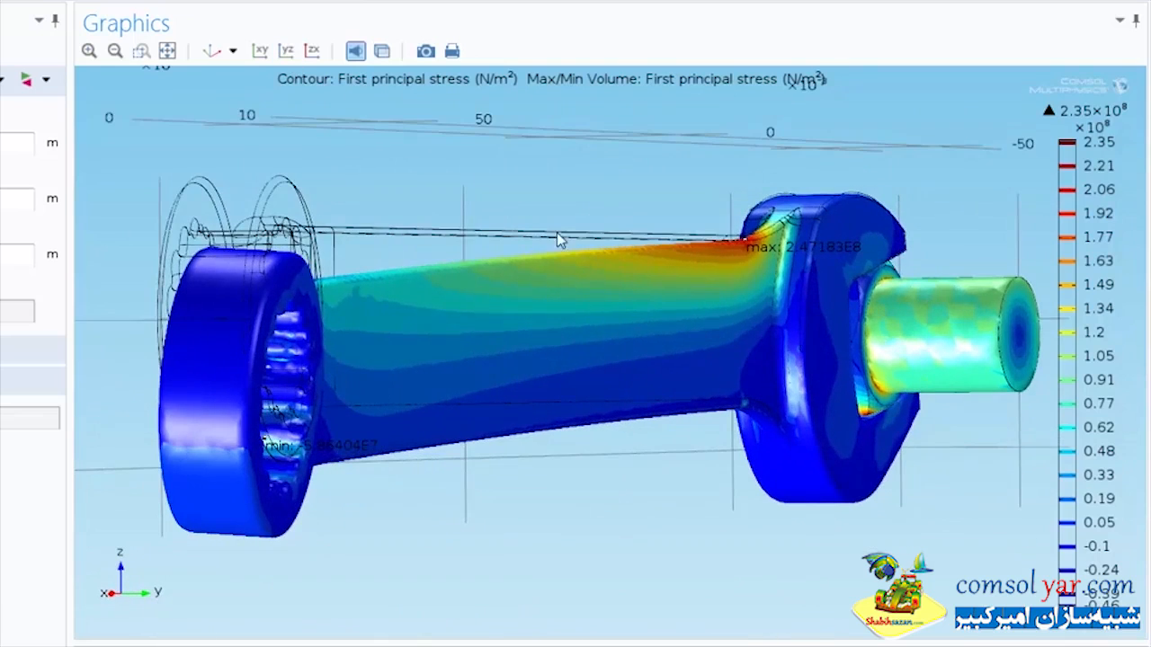
pyautogui.moveTo(560, 240); pyautogui.dragTo(557, 298, button='middle')
pyautogui.moveTo(481, 343); pyautogui.dragTo(500, 365)
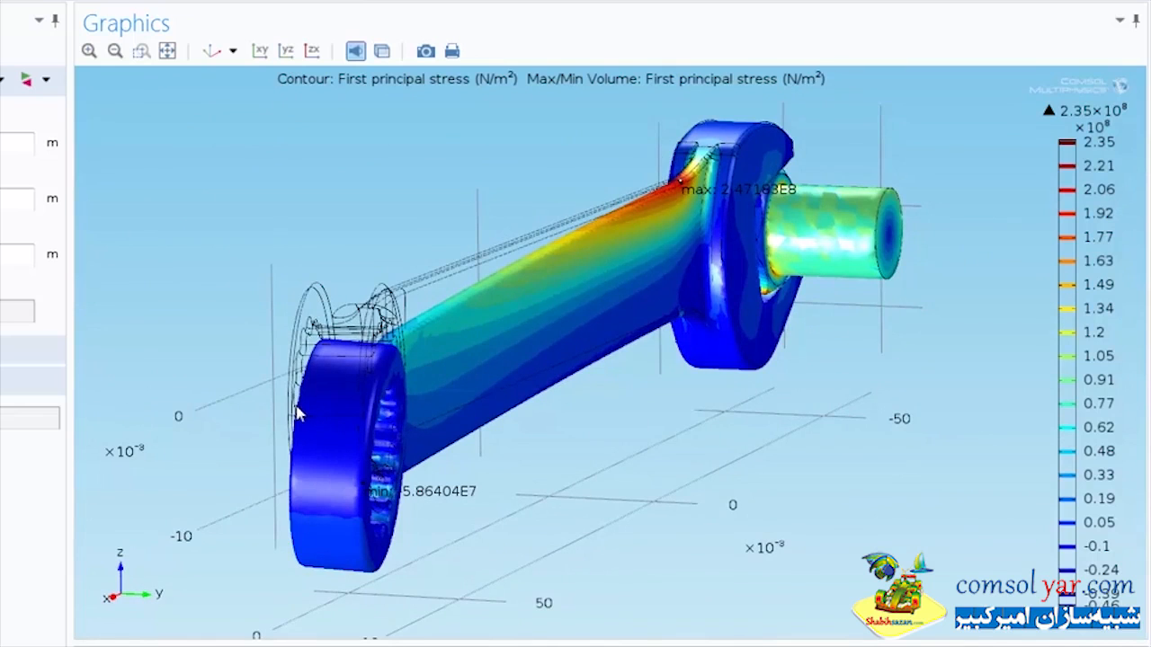
pyautogui.moveTo(299, 413); pyautogui.dragTo(318, 429)
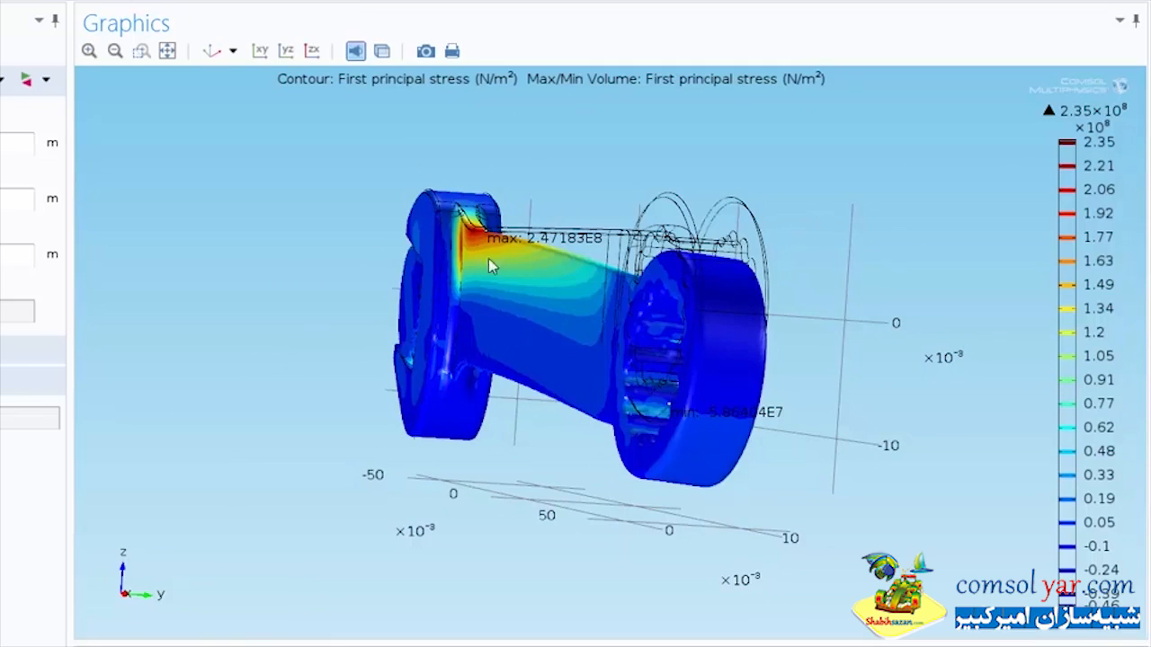
# Step: Examine up close the stress concentration where the handle meets the open-end jaw
pyautogui.moveTo(627, 232); pyautogui.dragTo(570, 216)
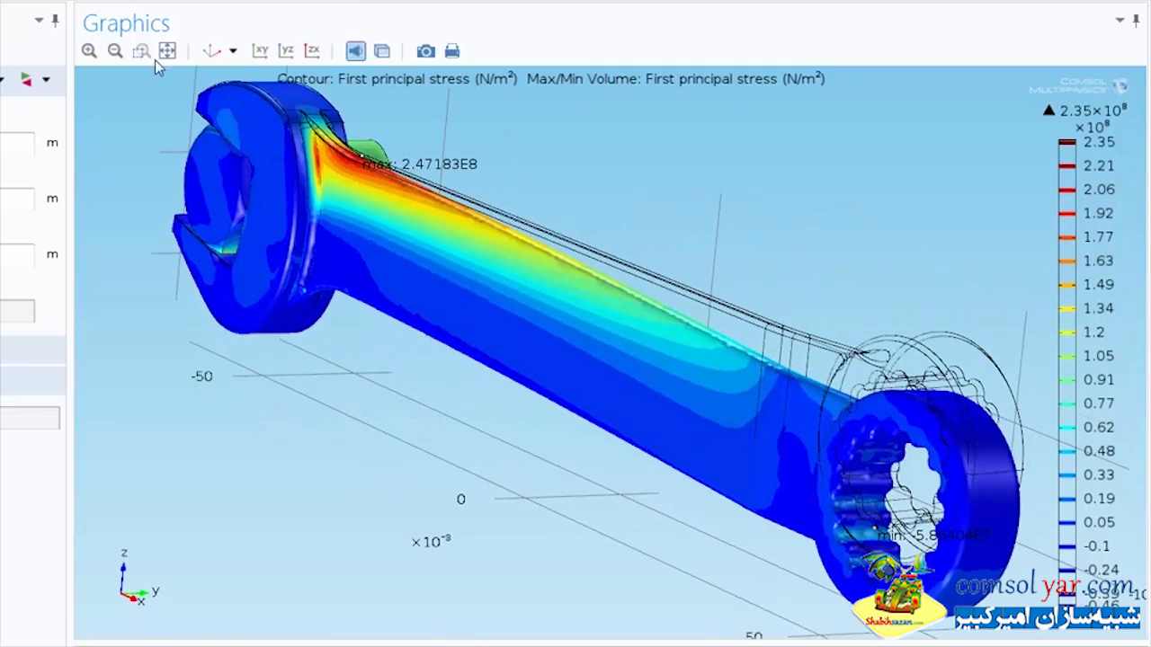
pyautogui.moveTo(176, 78); pyautogui.dragTo(514, 270)
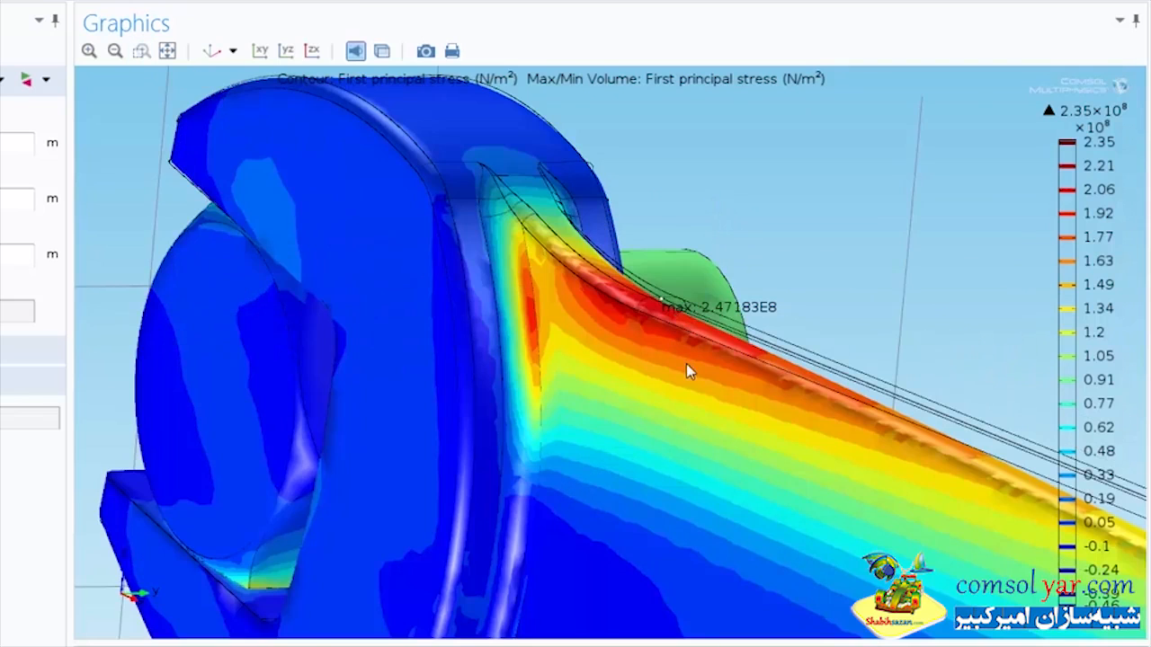
pyautogui.moveTo(686, 372); pyautogui.dragTo(679, 334)
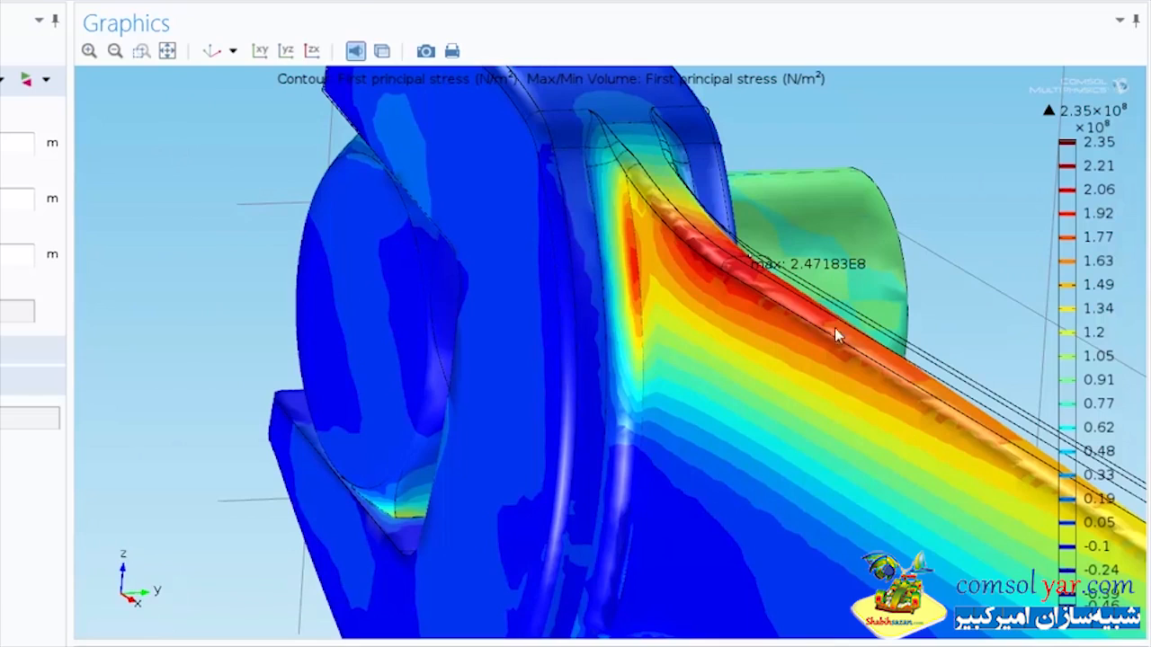
pyautogui.click(168, 51)
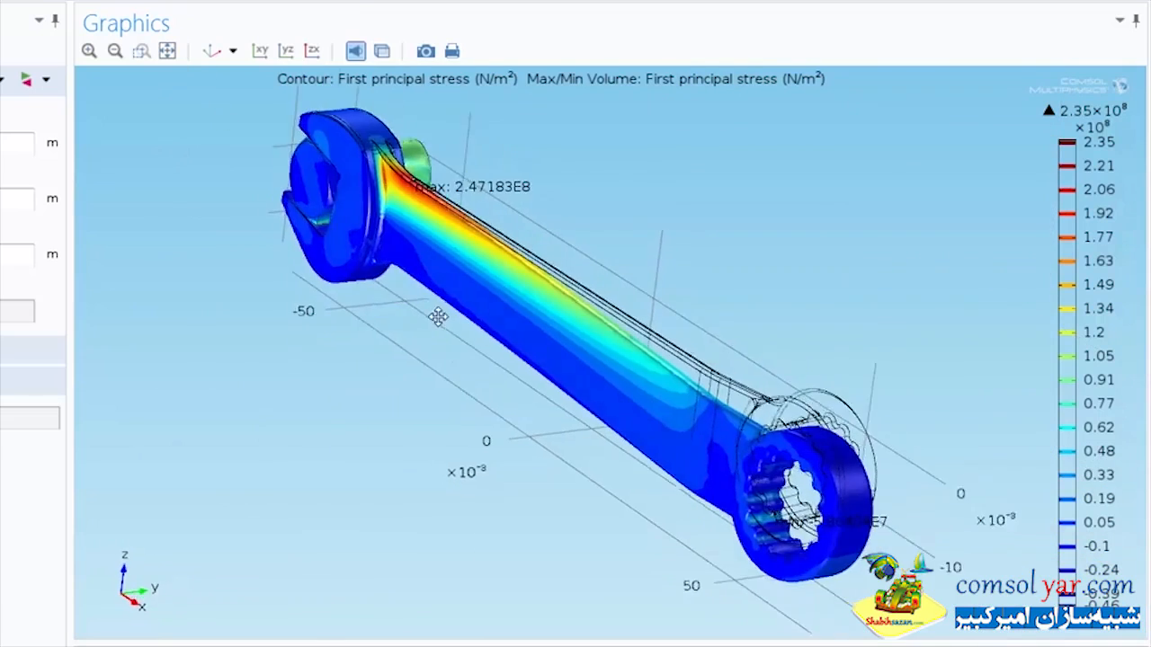
# Step: Examine the first principal stress on the bolt shank and head inside the wrench's open end
pyautogui.moveTo(637, 391); pyautogui.dragTo(587, 355)
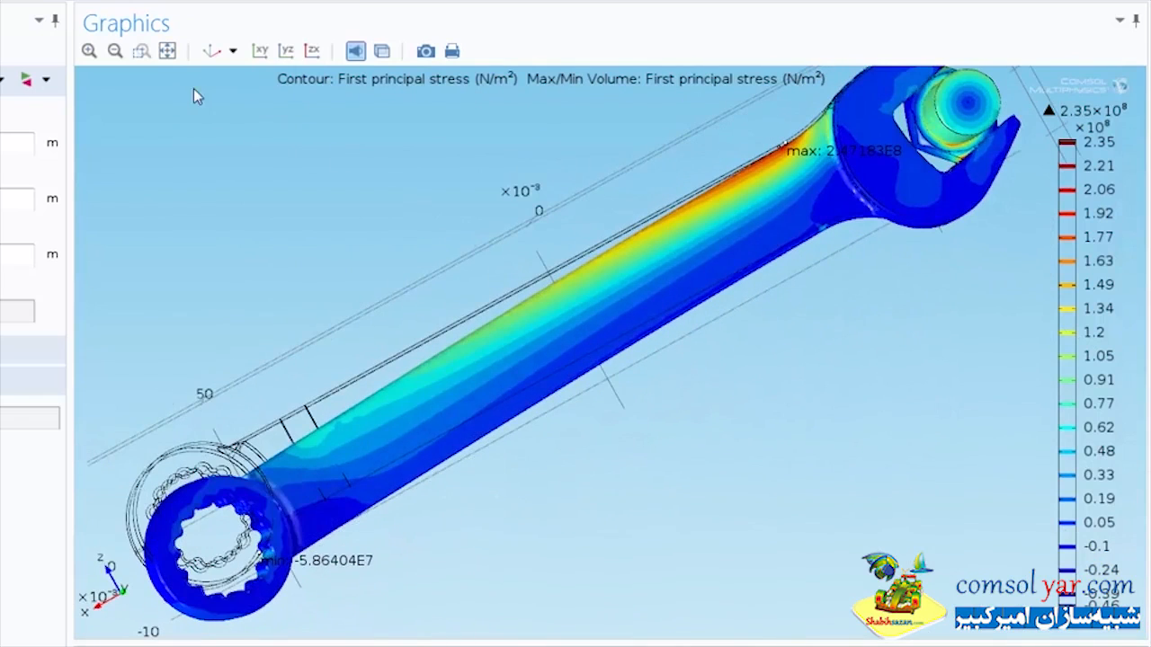
pyautogui.moveTo(761, 237); pyautogui.dragTo(520, 360, button='right')
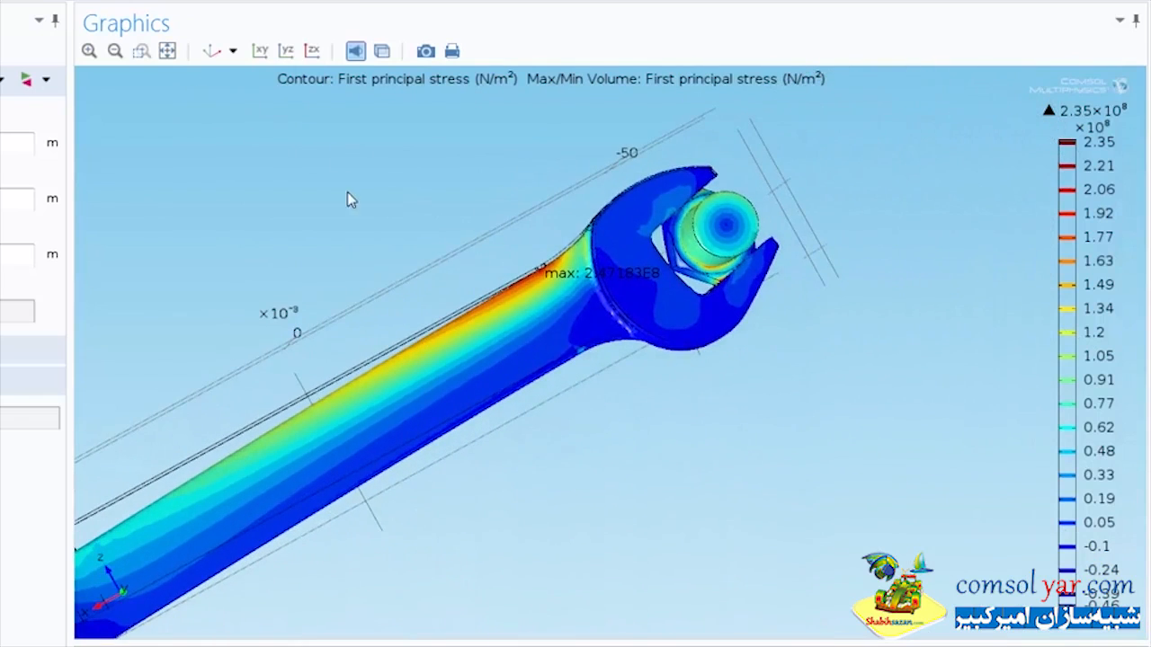
pyautogui.click(142, 53)
pyautogui.moveTo(470, 195); pyautogui.dragTo(892, 401)
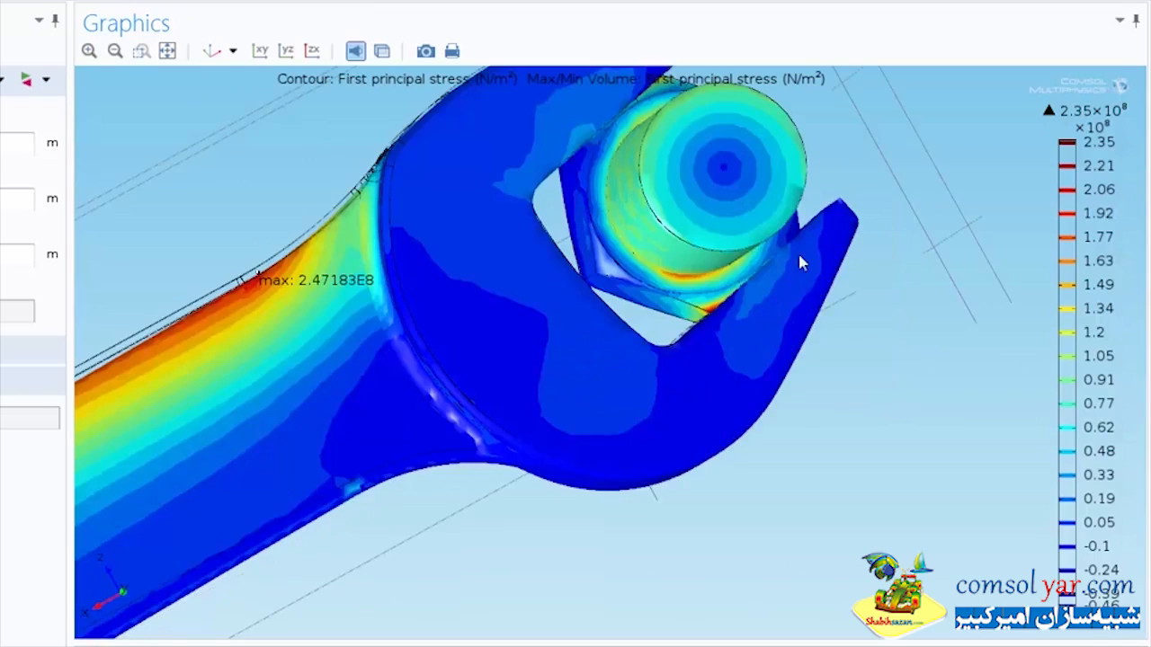
pyautogui.moveTo(800, 256); pyautogui.dragTo(754, 343, button='right')
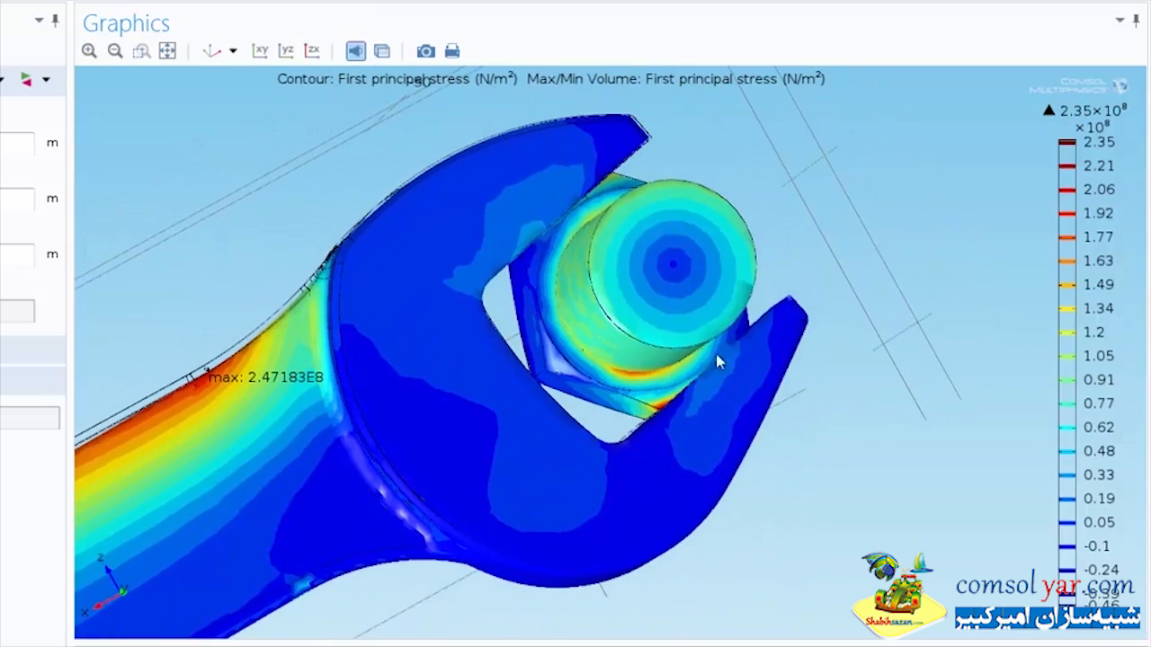
pyautogui.moveTo(716, 358); pyautogui.dragTo(789, 386)
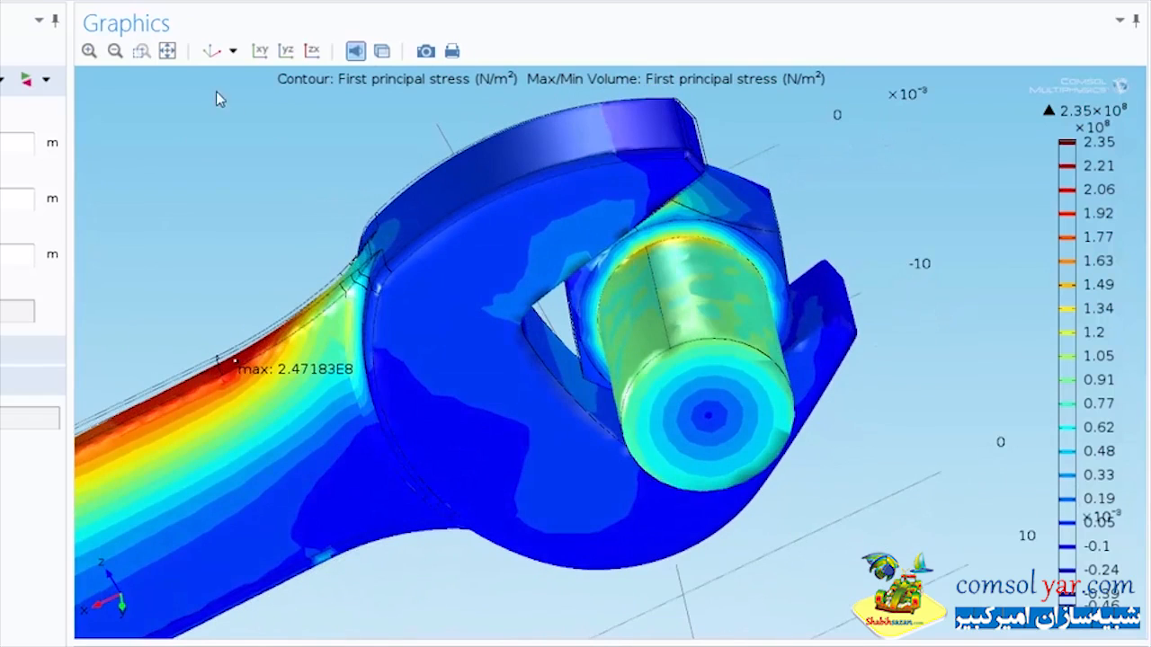
pyautogui.click(168, 50)
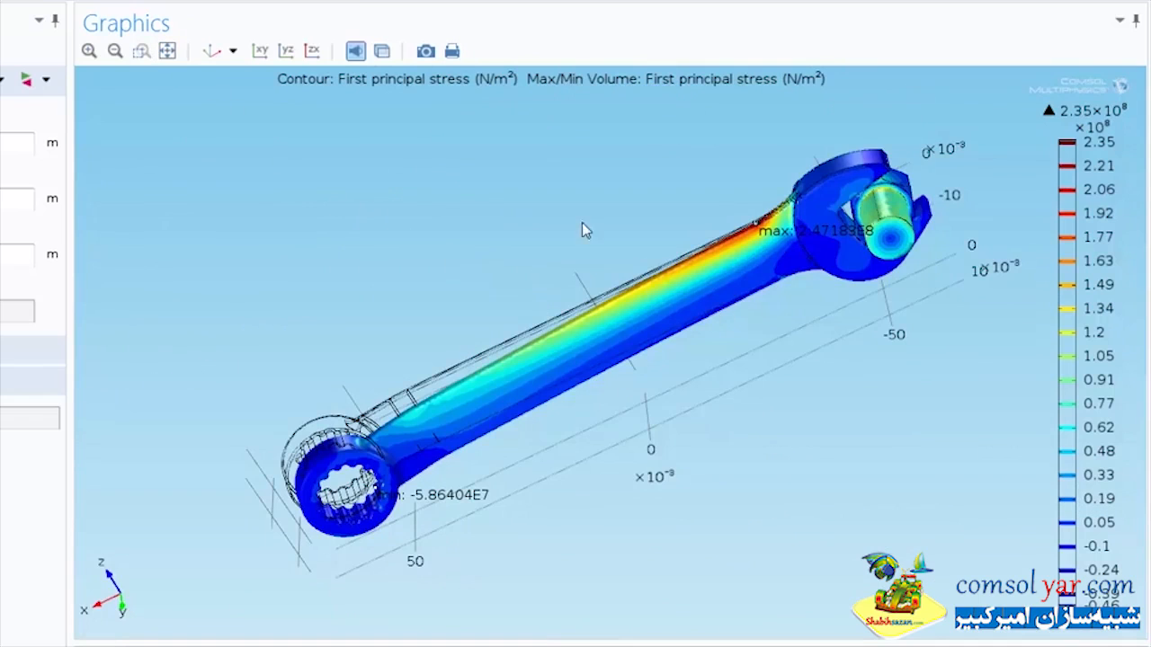
# Step: Inspect the maximum stress label near the jaw in close-up and compare it with the maxS value in the global parameters
pyautogui.click(212, 51)
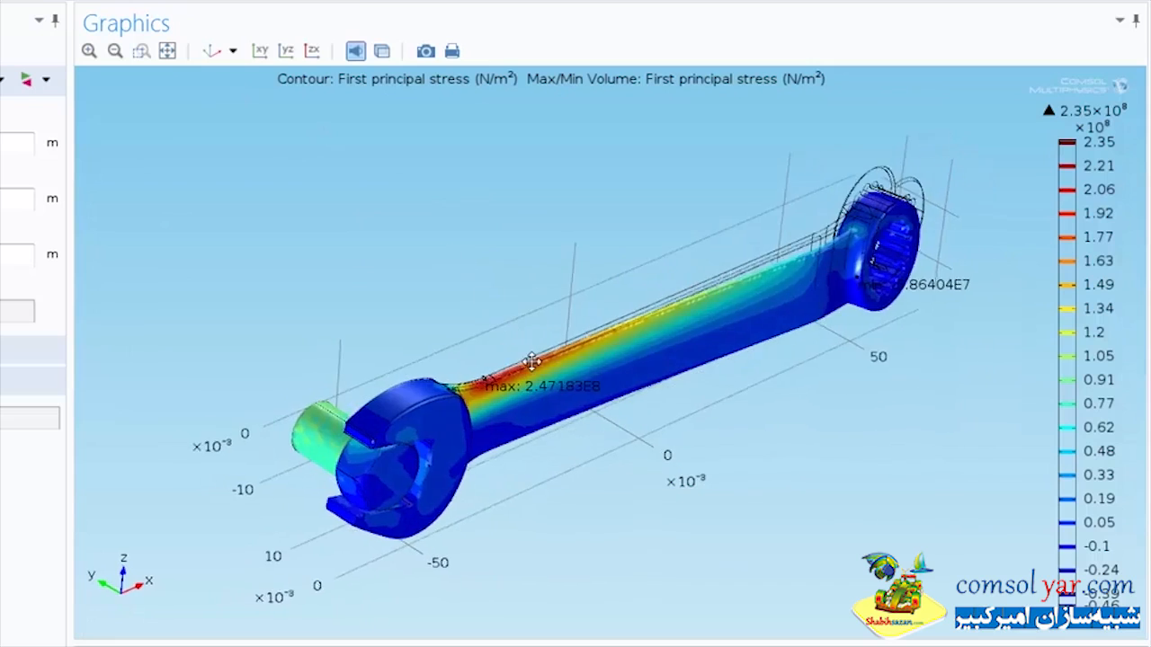
pyautogui.moveTo(532, 360); pyautogui.dragTo(519, 356)
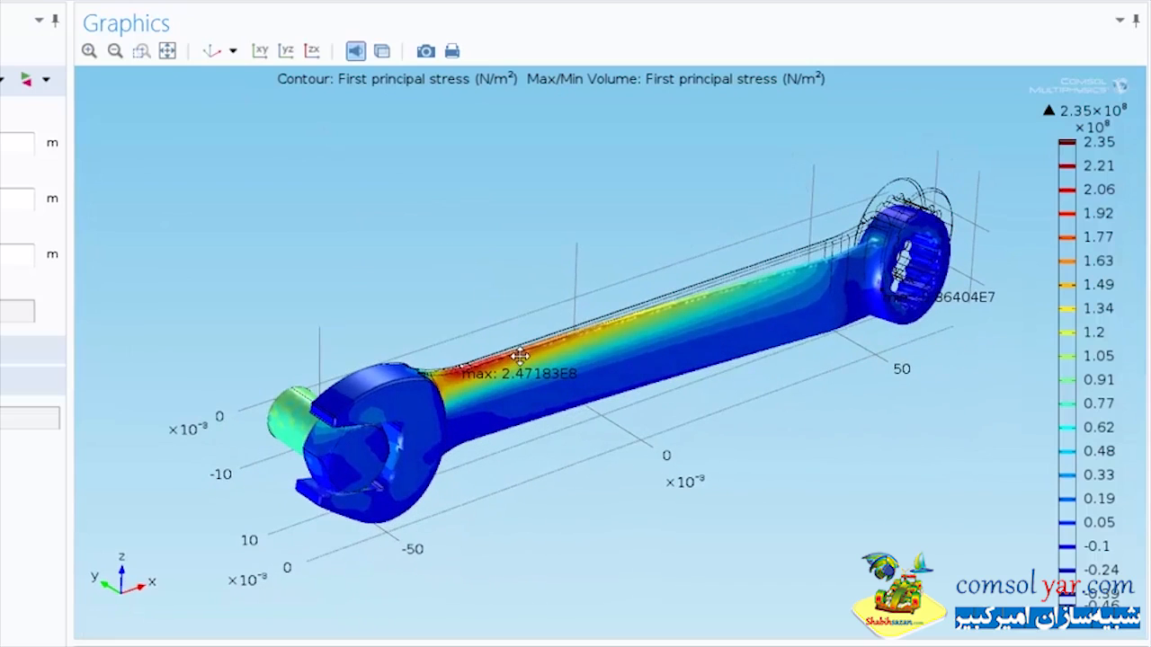
pyautogui.click(143, 51)
pyautogui.moveTo(321, 332); pyautogui.dragTo(734, 487)
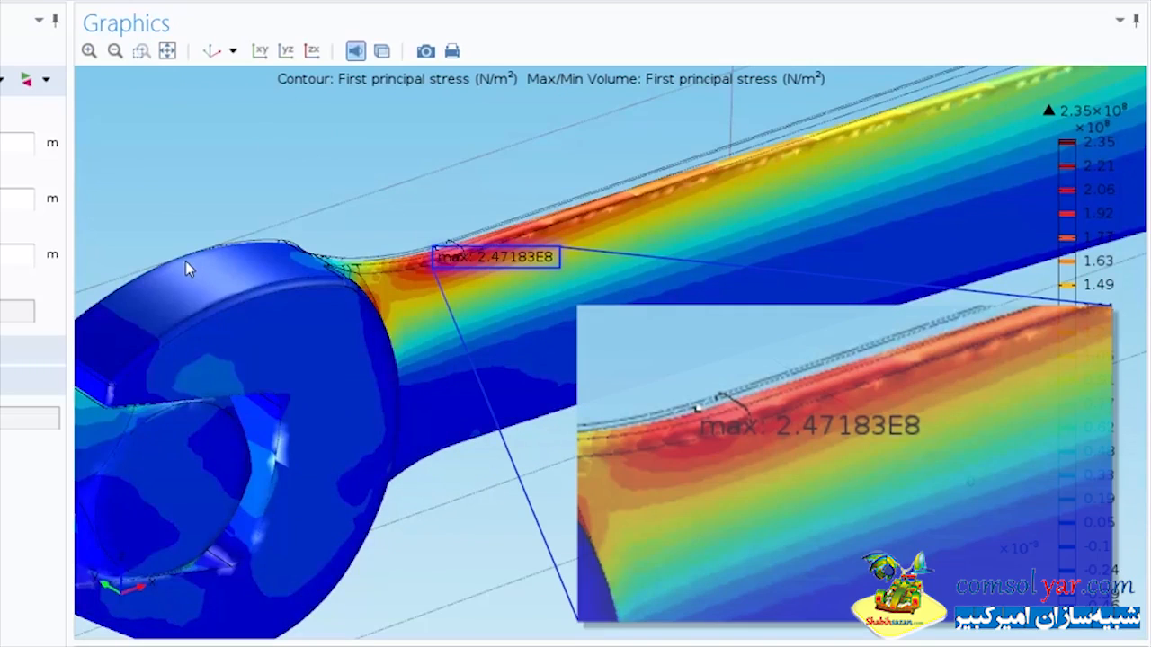
pyautogui.click(212, 51)
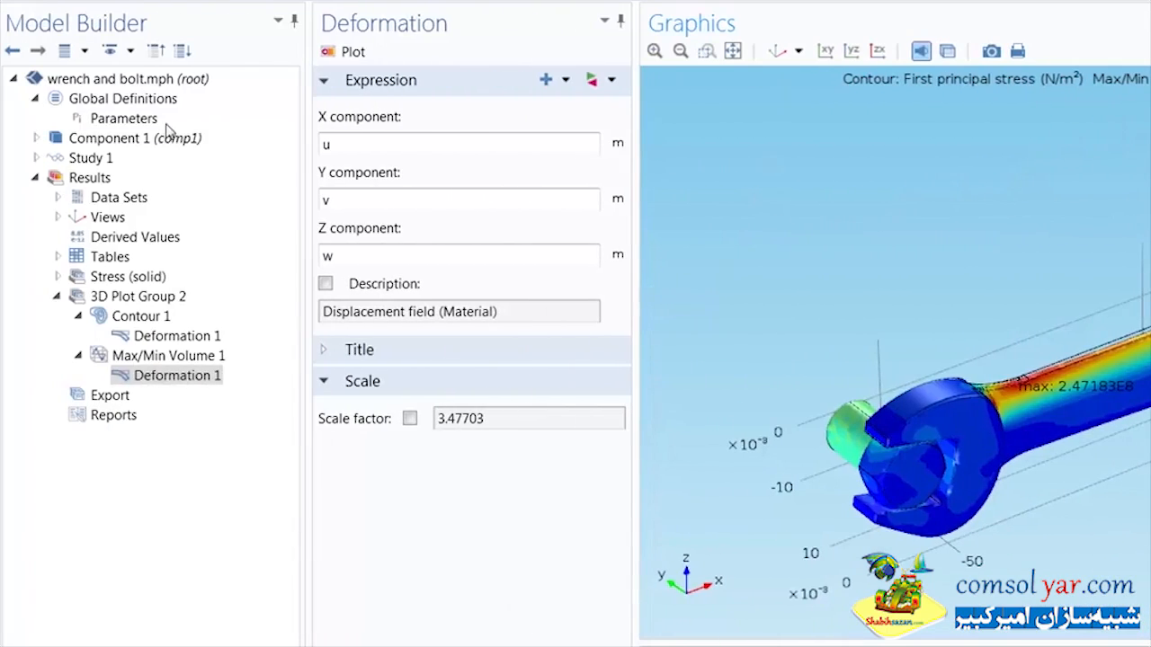
pyautogui.click(126, 119)
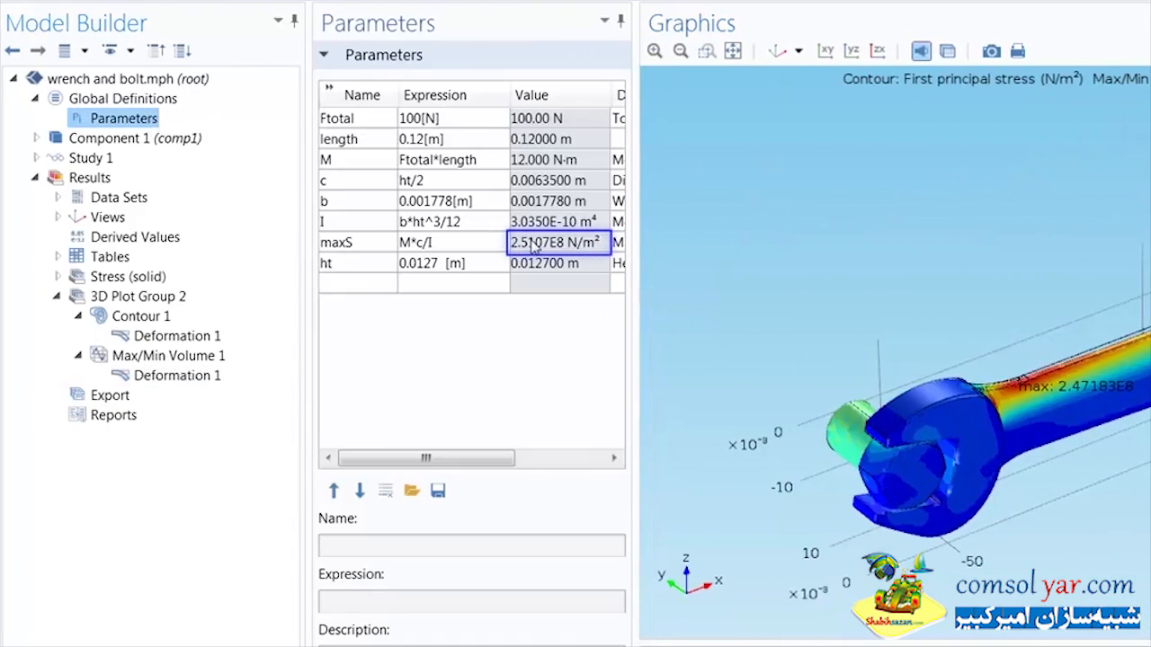